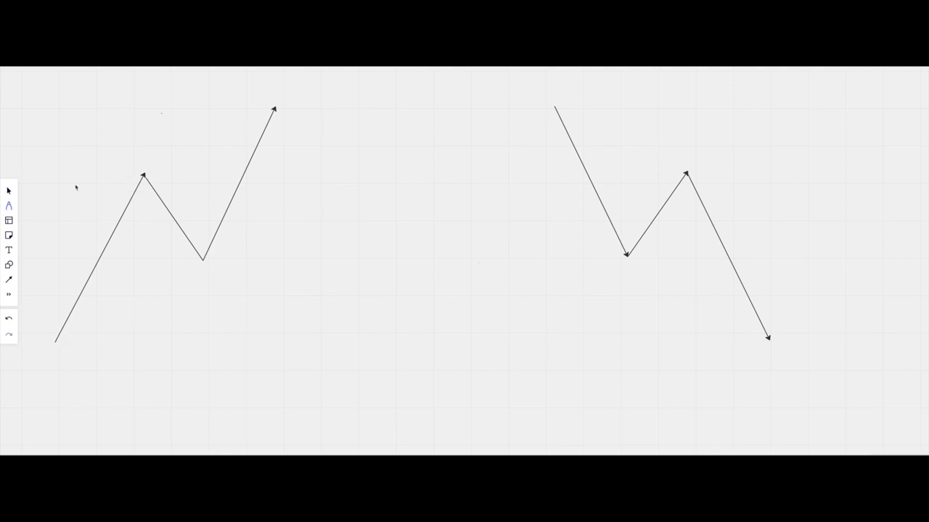
Step: Mark the two swing highs and the swing low of the bullish zigzag with small arcs and handwrite the timeframe label "4H"
left_click_drag(130, 175, 155, 167)
left_click_drag(196, 265, 214, 262)
left_click_drag(264, 109, 286, 116)
left_click_drag(14, 83, 27, 108)
left_click_drag(23, 92, 38, 101)
left_click_drag(37, 89, 37, 109)
Step: Sketch horizontal levels from the bullish zigzag's first high, higher low and origin, plus a wicked candle at the breakout and a path falling to the higher low
left_click_drag(143, 174, 278, 175)
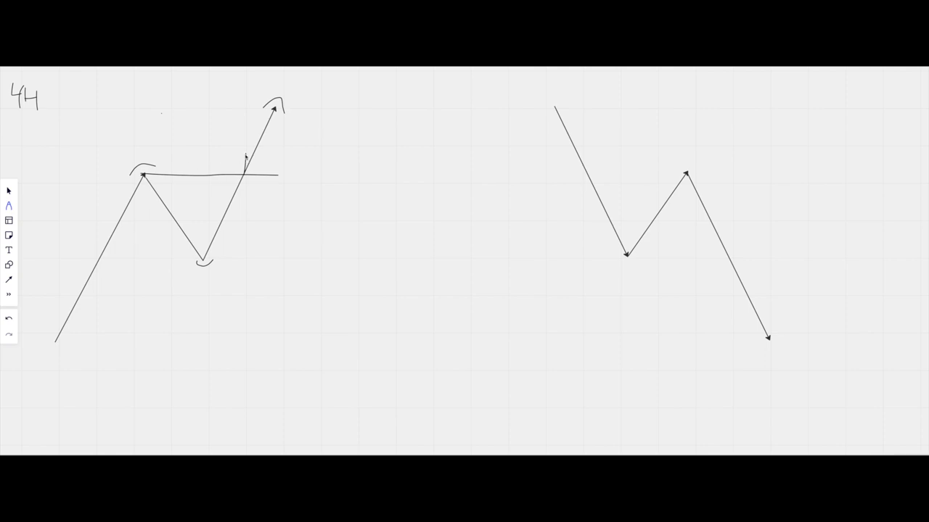
mouse_move(245, 156)
left_mouse_down()
mouse_move(249, 192)
mouse_move(242, 180)
left_mouse_up()
left_click_drag(232, 155, 267, 156)
left_click_drag(203, 262, 393, 262)
left_click_drag(253, 183, 287, 264)
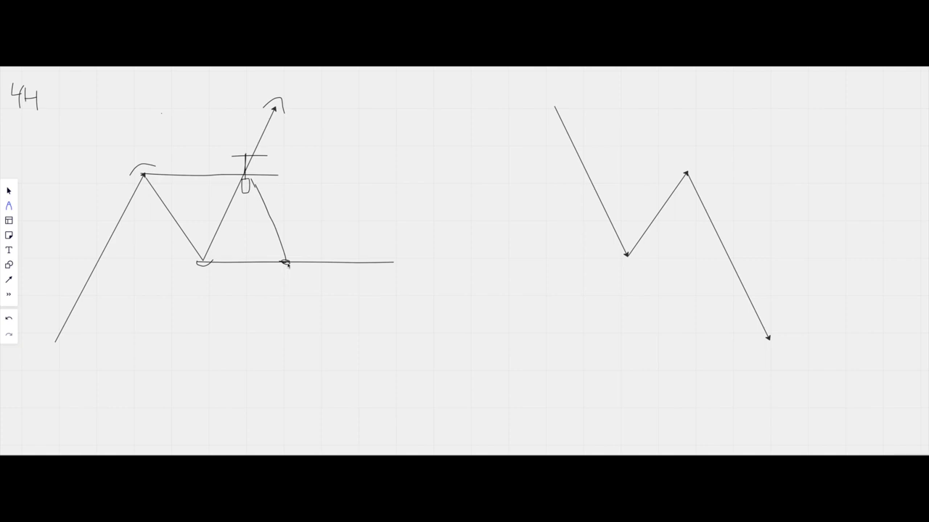
left_click_drag(51, 344, 438, 339)
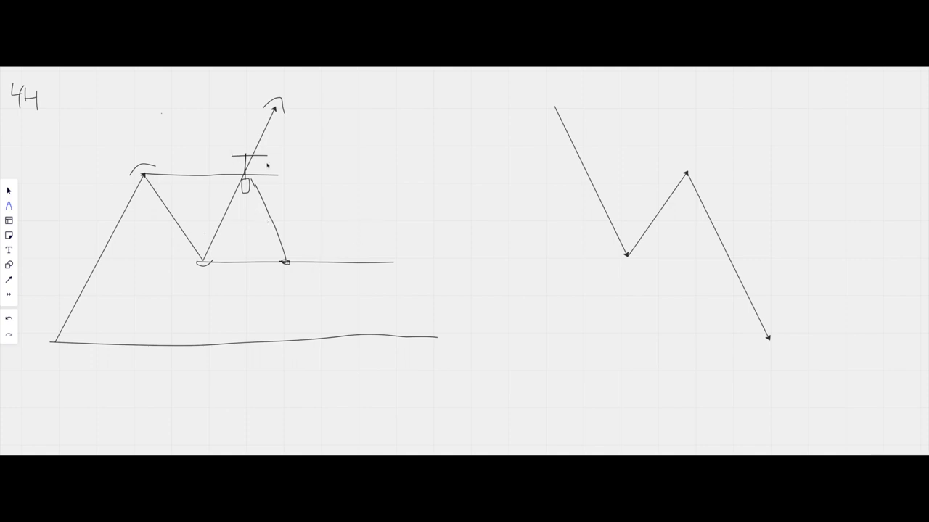
Step: Undo the level lines, breakout candle and falling path drawn on the bullish zigzag, leaving the arcs on its swing points
key("ctrl+z")
key("ctrl+z")
key("ctrl+z")
key("ctrl+z")
key("ctrl+z")
key("ctrl+z")
key("ctrl+z")
key("ctrl+z")
key("ctrl+z")
key("ctrl+z")
key("ctrl+z")
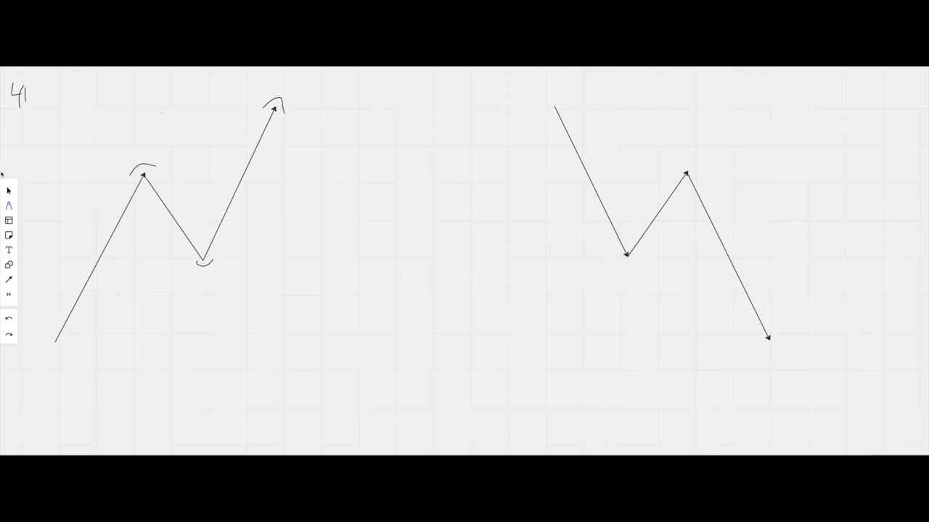
Step: Mark the bearish zigzag's first low and lower high with arcs and extend a horizontal level from that low across the final leg
mouse_move(616, 257)
left_mouse_down()
mouse_move(636, 264)
mouse_move(642, 255)
left_mouse_up()
left_click_drag(677, 176, 702, 163)
left_click_drag(625, 258, 787, 255)
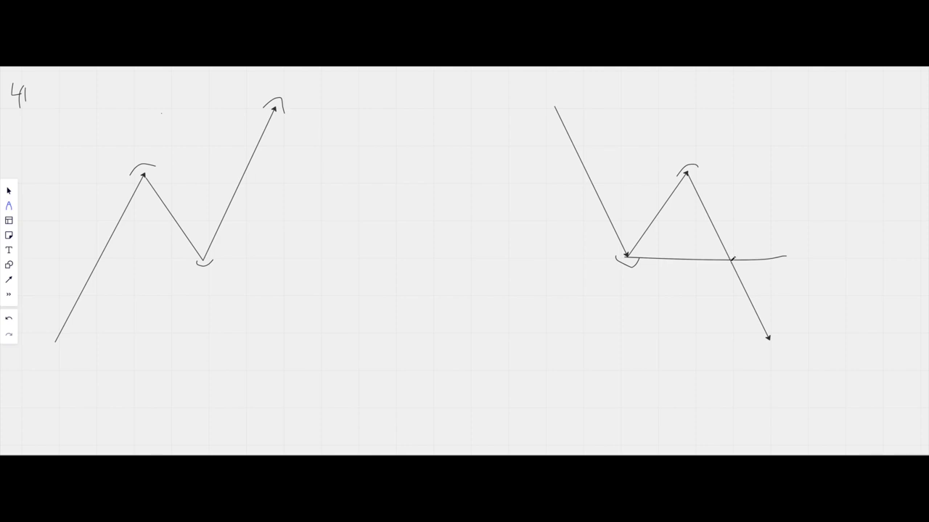
Step: Sketch a candle where the bearish leg crosses the level, with short lines at its extremes and a reversal path rising from it
mouse_move(734, 258)
left_mouse_down()
mouse_move(739, 282)
mouse_move(727, 262)
mouse_move(735, 245)
mouse_move(732, 262)
left_mouse_up()
left_click_drag(738, 247, 778, 260)
left_click_drag(727, 245, 772, 244)
left_click_drag(728, 283, 779, 280)
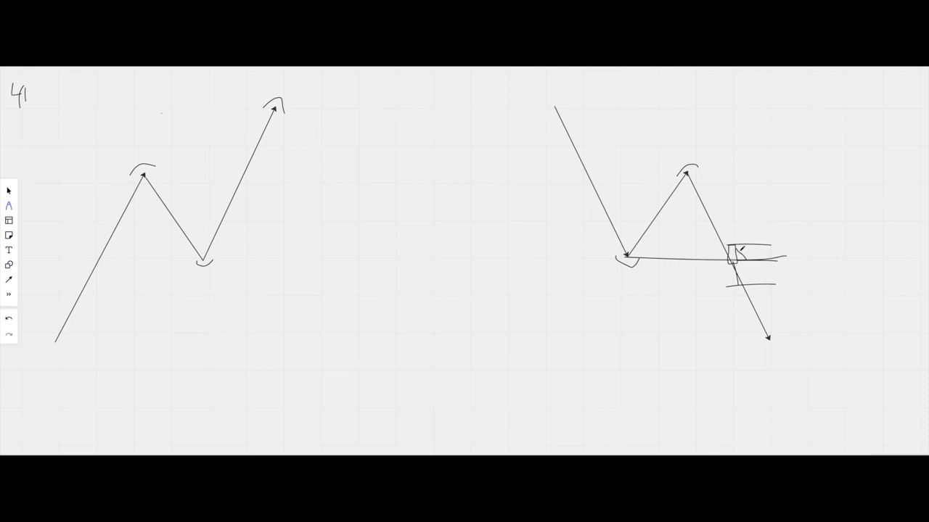
mouse_move(739, 254)
left_mouse_down()
mouse_move(799, 130)
mouse_move(789, 123)
mouse_move(820, 128)
left_mouse_up()
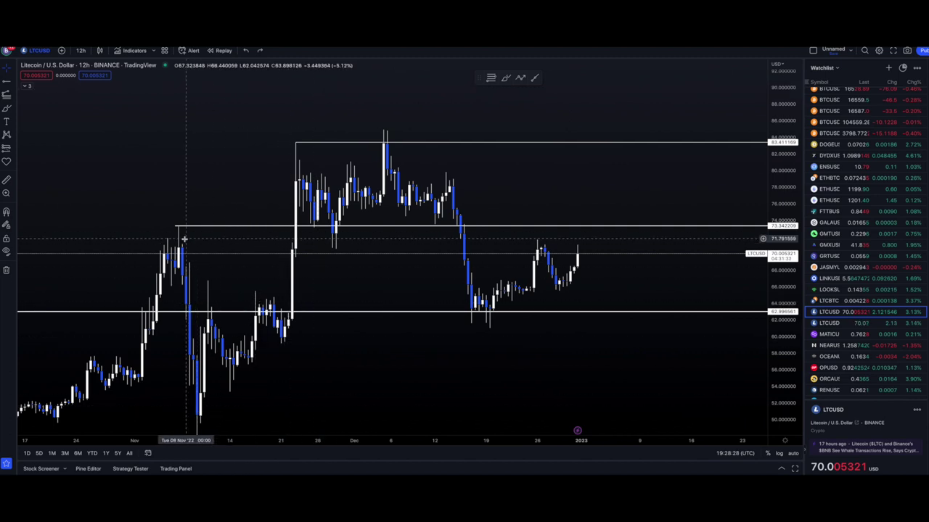
Step: Switch to the LTCUSD 12h chart in TradingView and brush arcs on the November swing highs and lows, up to the high at 83.41
left_click(6, 107)
left_click_drag(155, 222, 186, 215)
left_click_drag(179, 422, 212, 420)
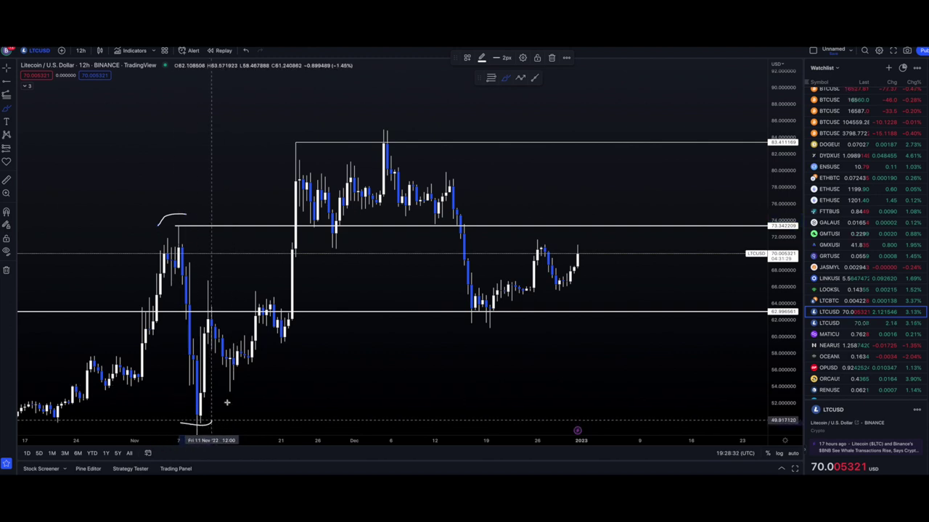
left_click_drag(202, 281, 223, 283)
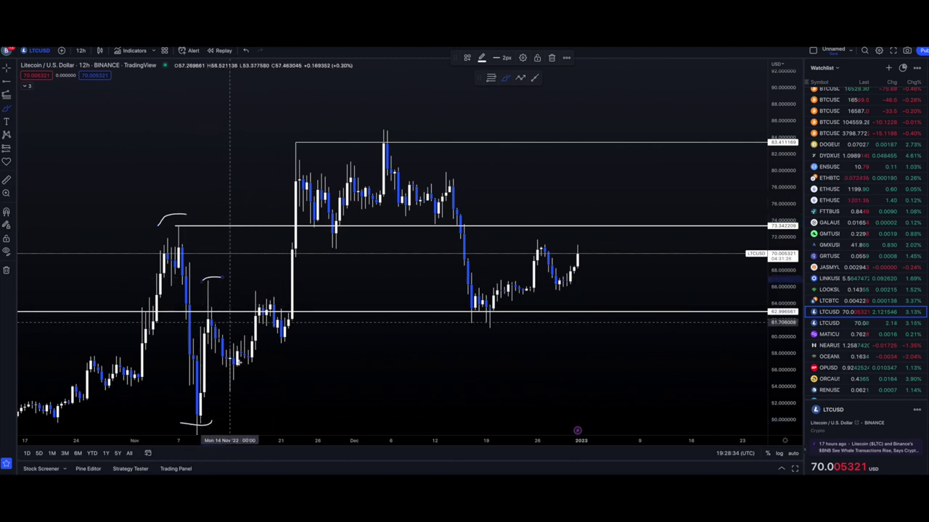
left_click_drag(233, 357, 246, 378)
left_click_drag(250, 291, 273, 279)
left_click_drag(273, 355, 296, 347)
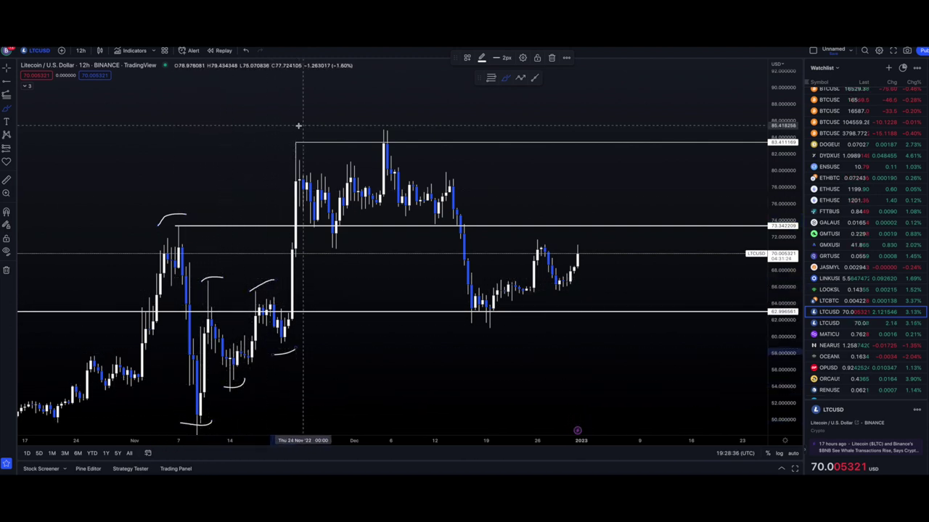
left_click_drag(286, 144, 308, 138)
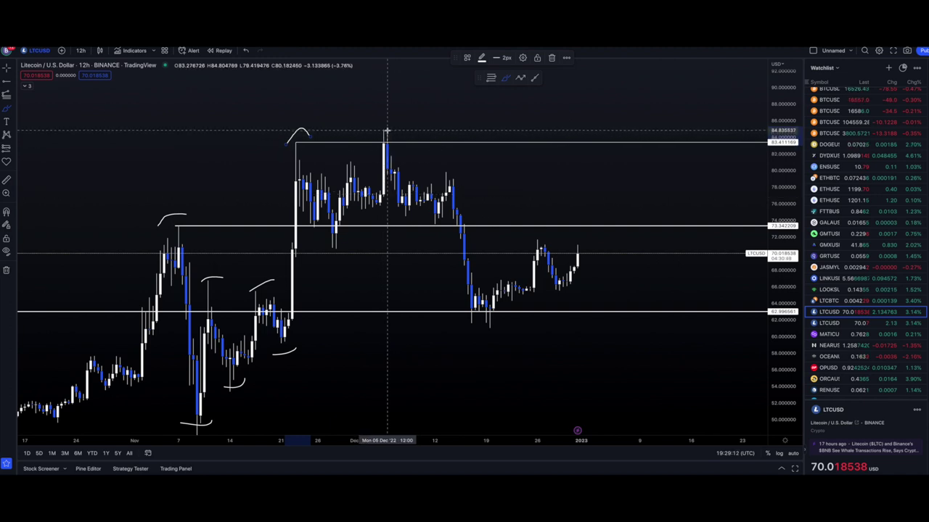
Step: Try short brush marks beside the early-December peak candle at about 82 and 75, and undo them
left_click(293, 143)
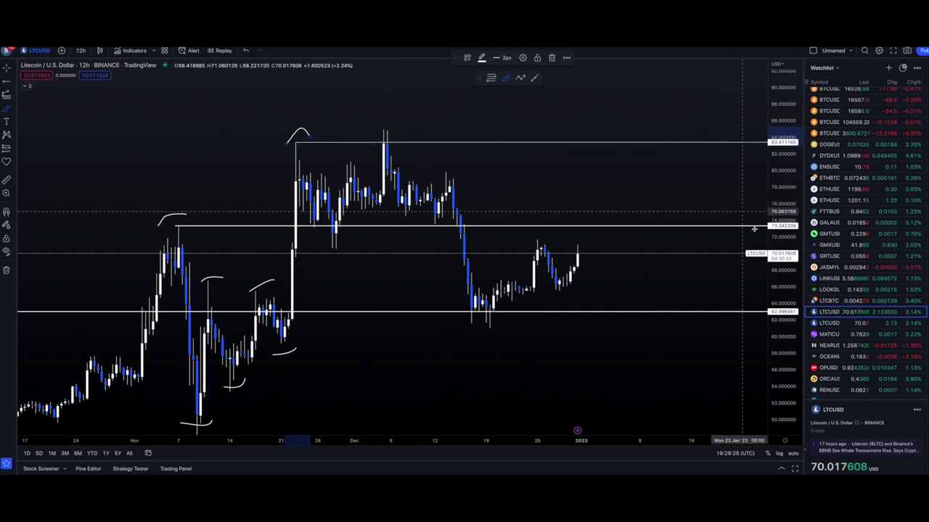
left_click_drag(780, 228, 780, 203)
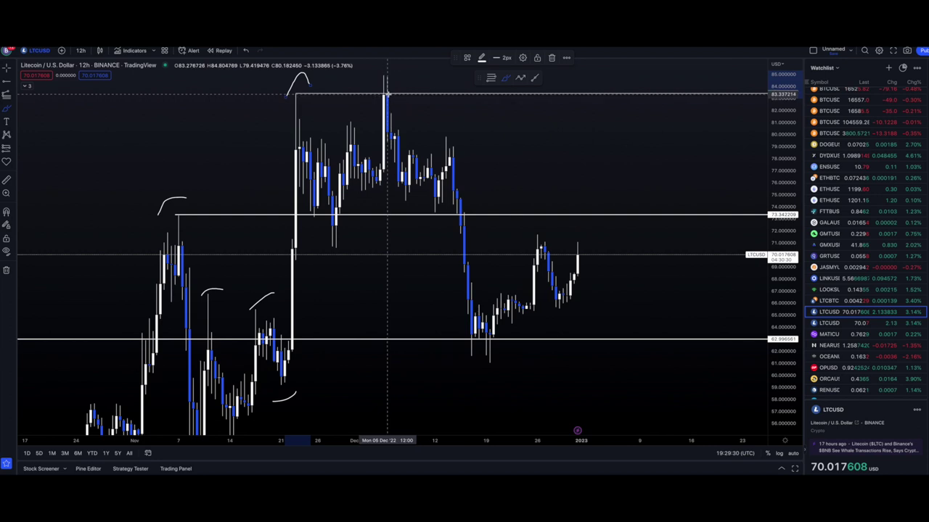
left_click_drag(385, 114, 400, 113)
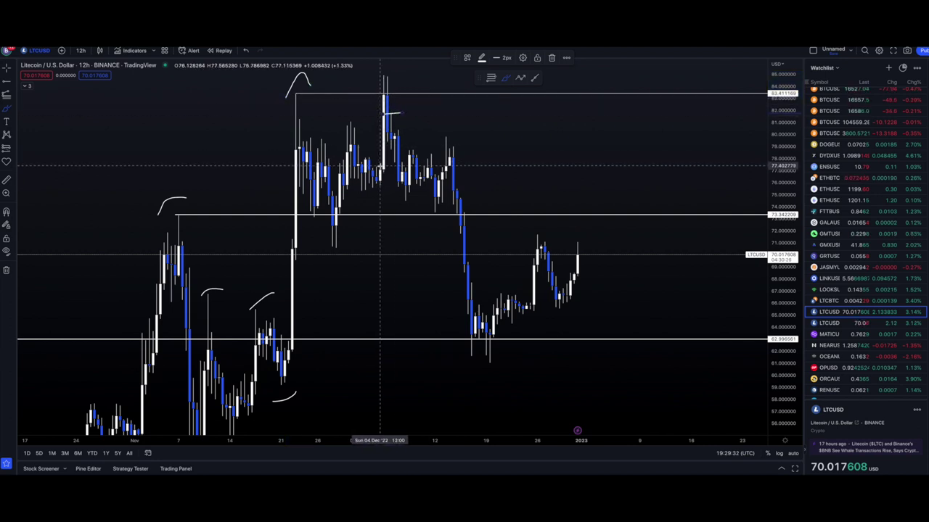
left_click_drag(383, 196, 397, 195)
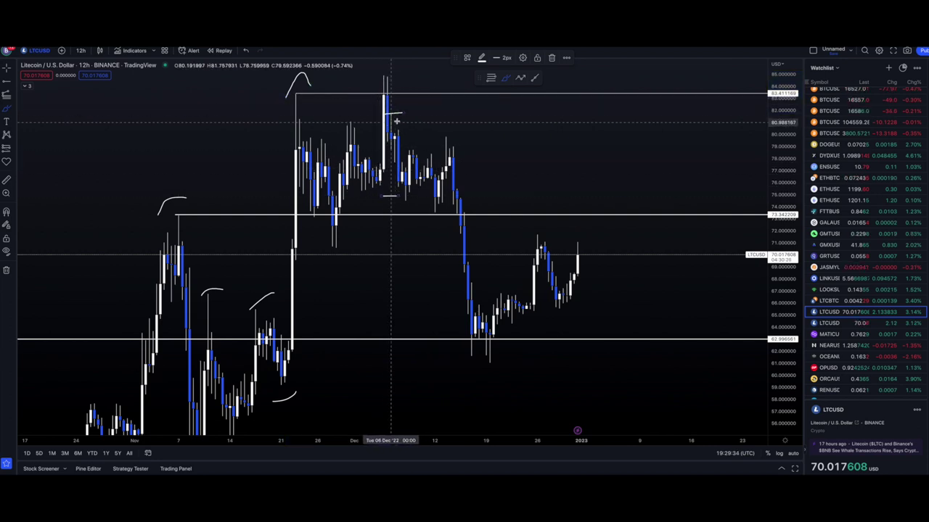
key("ctrl+z")
key("ctrl+z")
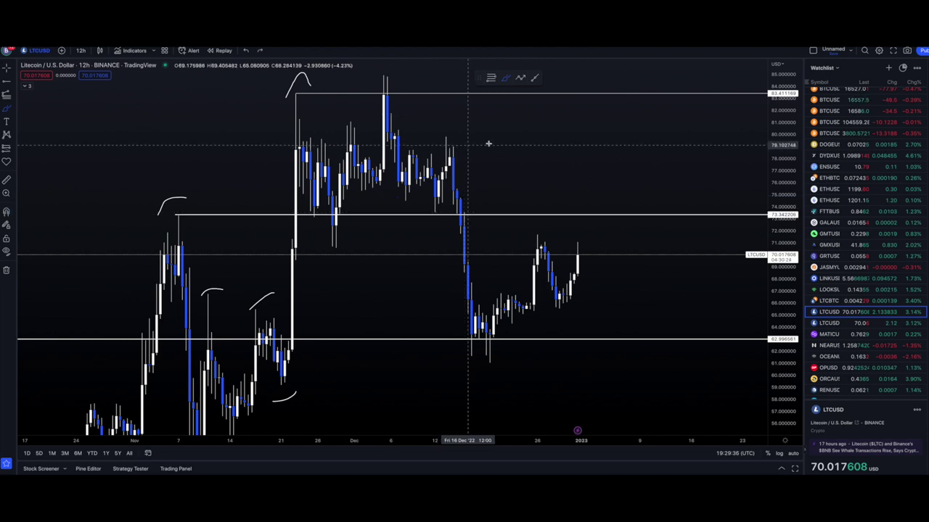
Step: Try brushing an arc and an oval zone above the 83.41 level plus a falling price path from the December peak, and undo them
left_click_drag(780, 116, 781, 141)
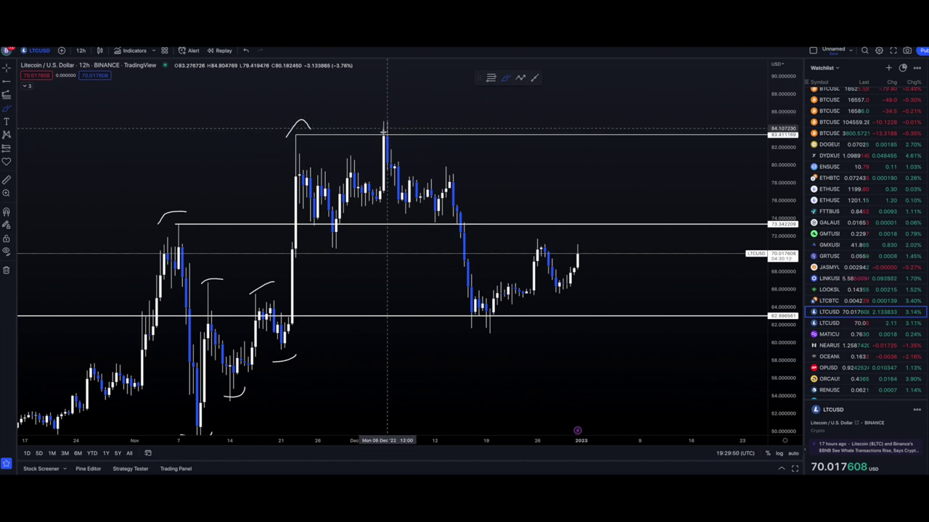
left_click(289, 137)
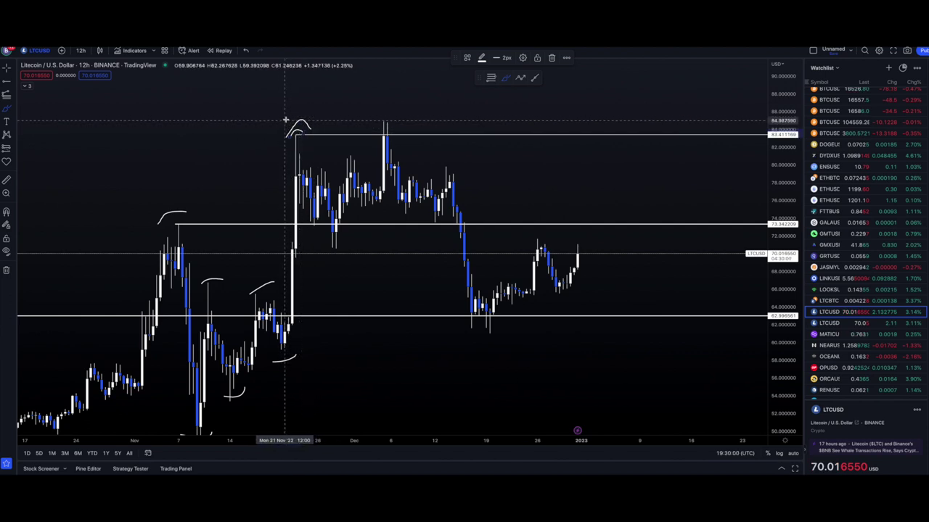
mouse_move(285, 118)
left_mouse_down()
mouse_move(324, 131)
mouse_move(454, 128)
mouse_move(379, 108)
mouse_move(280, 116)
left_mouse_up()
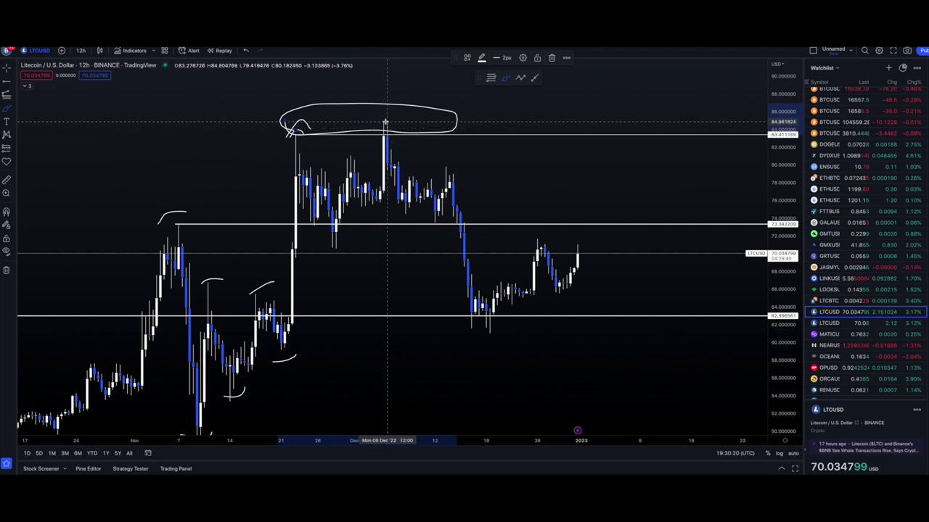
mouse_move(384, 127)
left_mouse_down()
mouse_move(388, 149)
mouse_move(439, 218)
mouse_move(460, 173)
left_mouse_up()
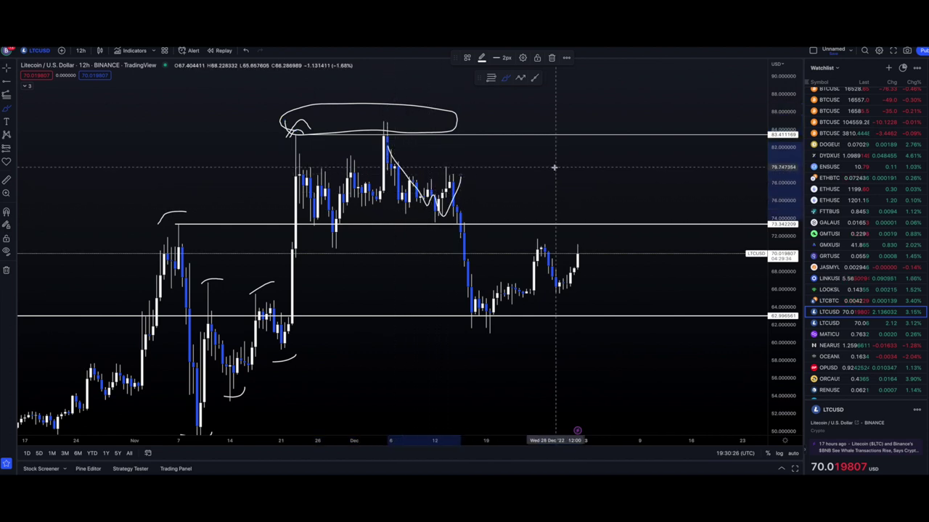
key("ctrl+z")
key("ctrl+z")
key("ctrl+z")
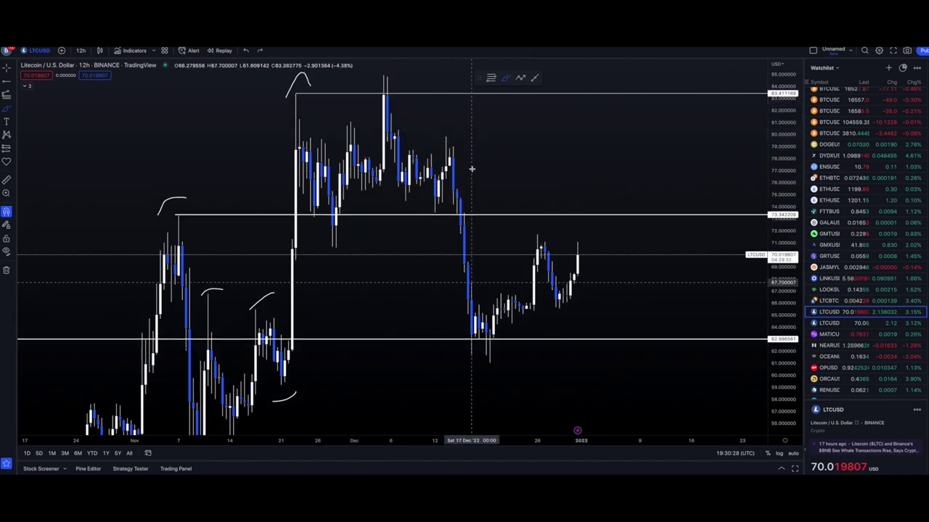
Step: Place a short position at the early-December peak with its entry at about 83.40 and its stop at about 85.13
left_click_drag(776, 130, 772, 384)
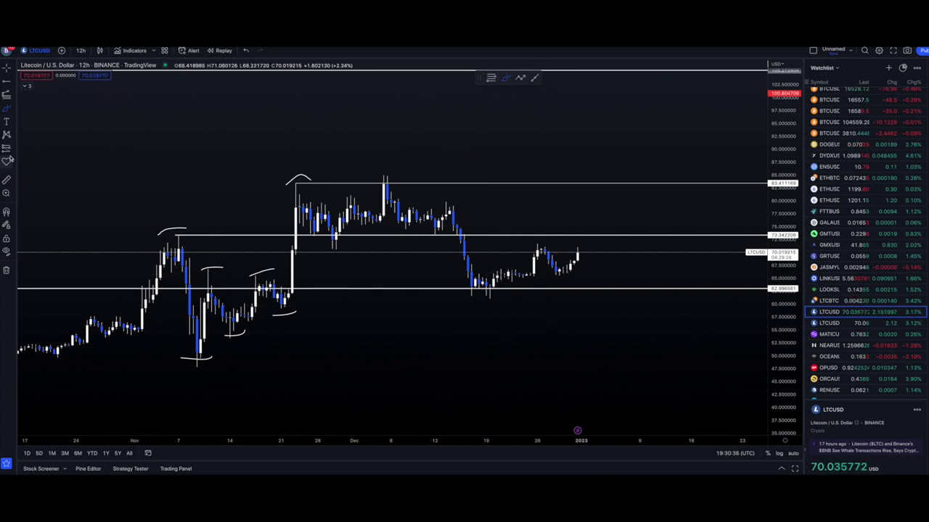
left_click(15, 150)
left_click(69, 164)
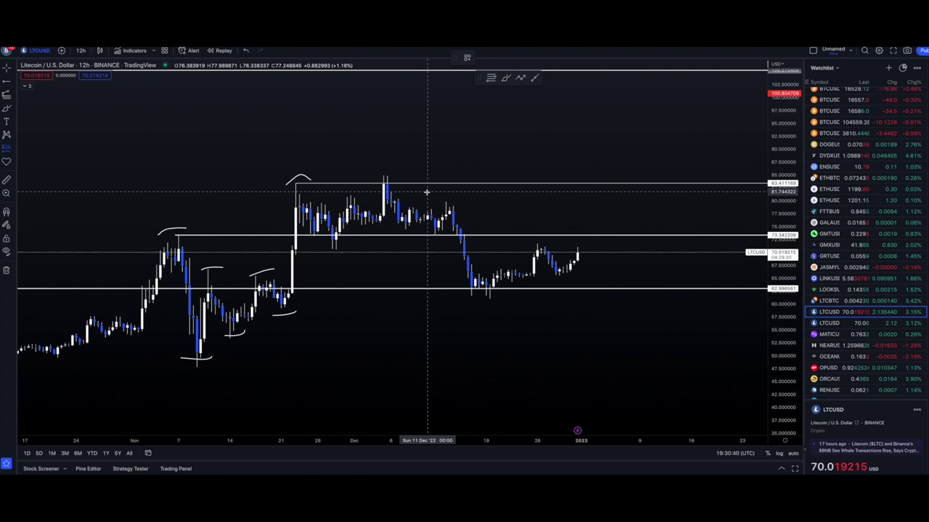
left_click(390, 183)
left_click_drag(392, 151, 395, 175)
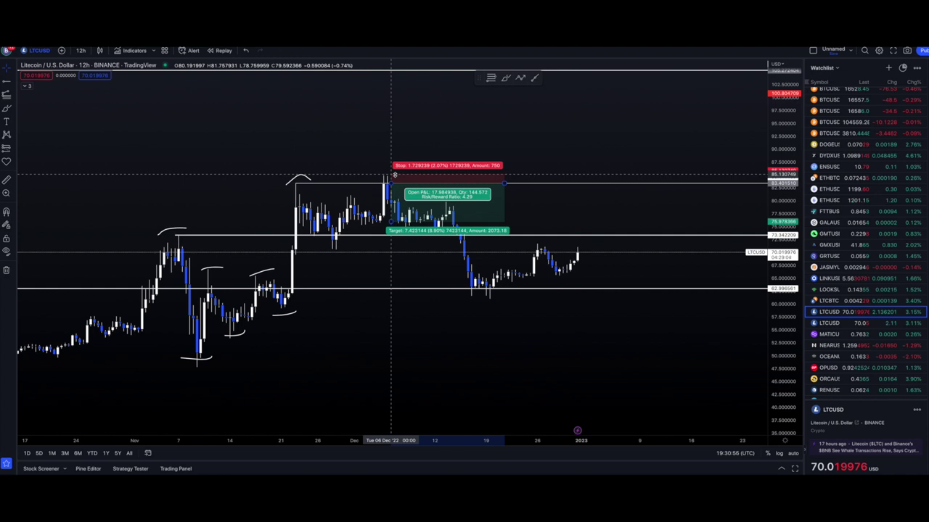
left_click_drag(394, 175, 395, 174)
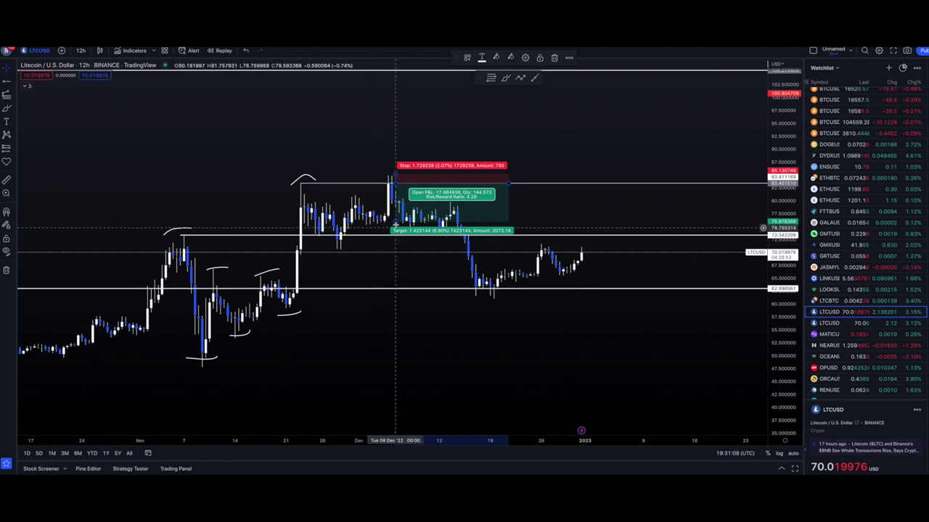
Step: Set the short position's target to about 62.87 at the lower horizontal level and extend its end date past 19 December
left_click_drag(396, 221, 400, 291)
left_click_drag(508, 183, 533, 176)
left_click(534, 177)
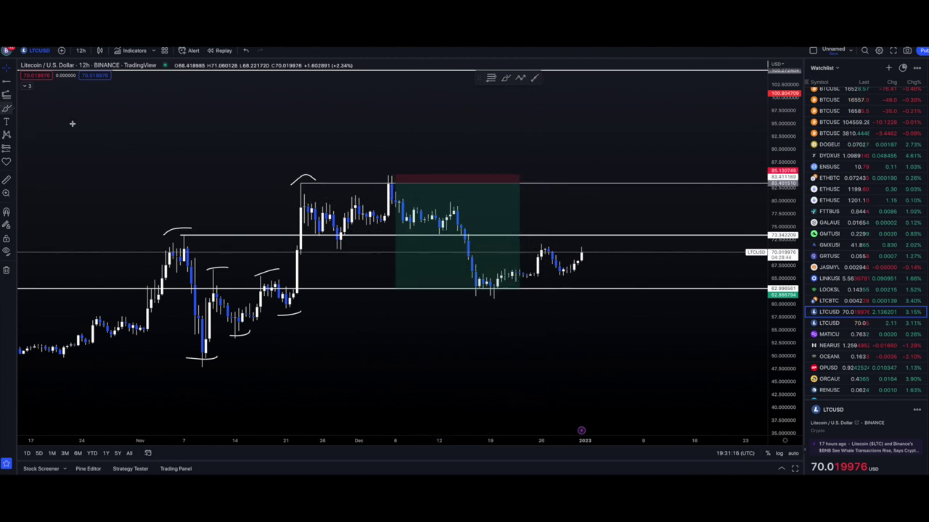
Step: Brush a check mark on the 73.34 level and a cross on the 62.99 level inside the short position
key("alt+t")
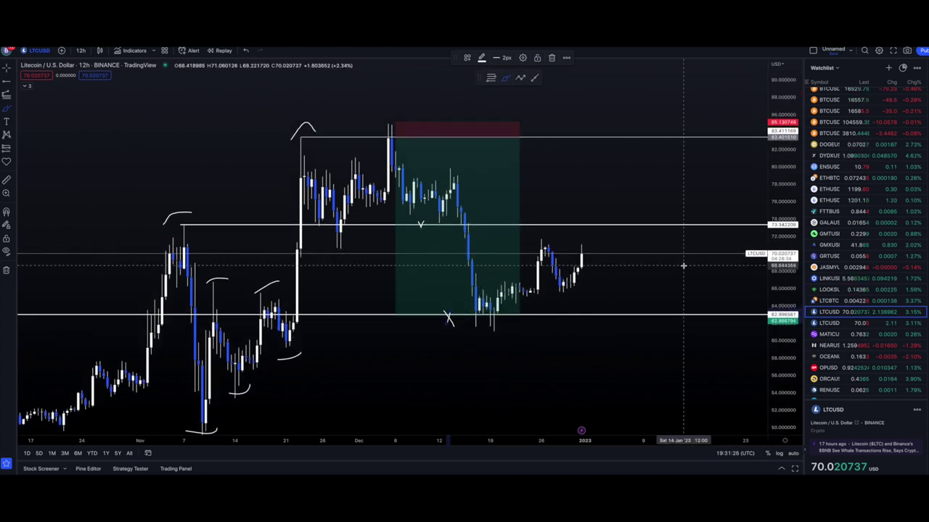
scroll(682, 265, "right", 2)
scroll(484, 294, "right", 3)
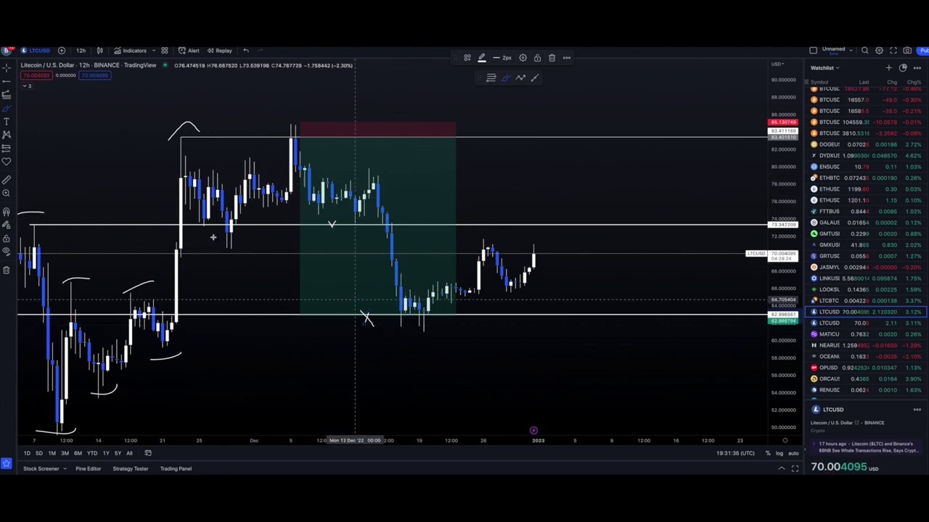
Step: Use the Ray tool to draw a short horizontal line at about 61.62 beneath the mid-December lows, from 17 to 23 December
left_click(12, 85)
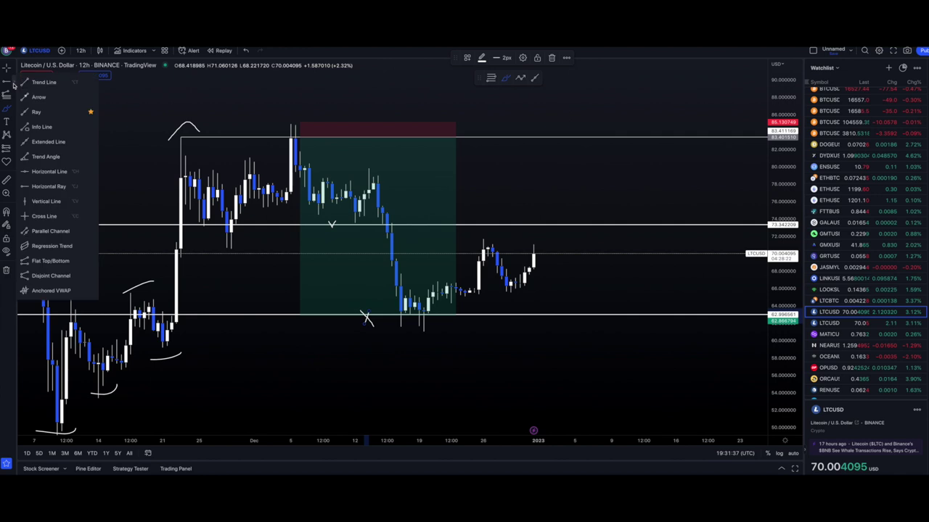
left_click(43, 111)
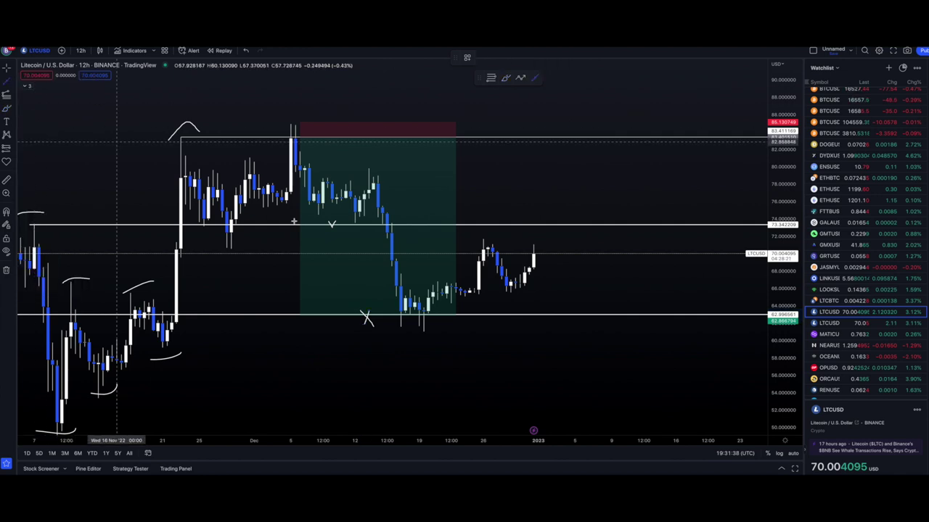
left_click(400, 327)
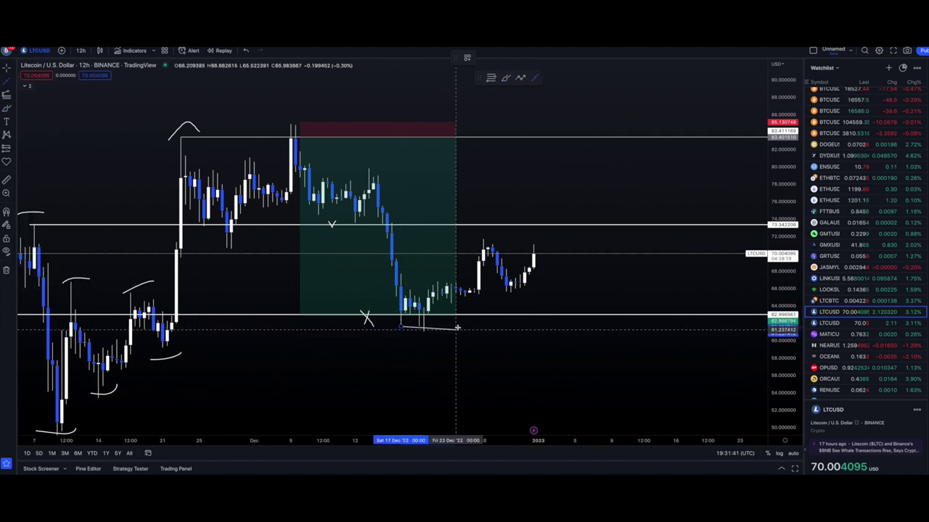
left_click(459, 329)
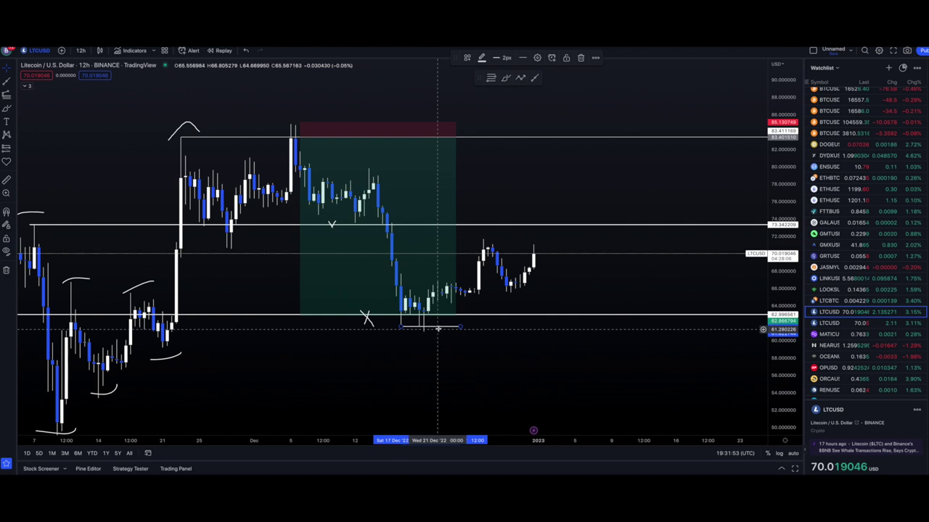
Step: Remove the short line under the mid-December lows together with the brushed check mark and cross
left_click_drag(783, 341, 784, 297)
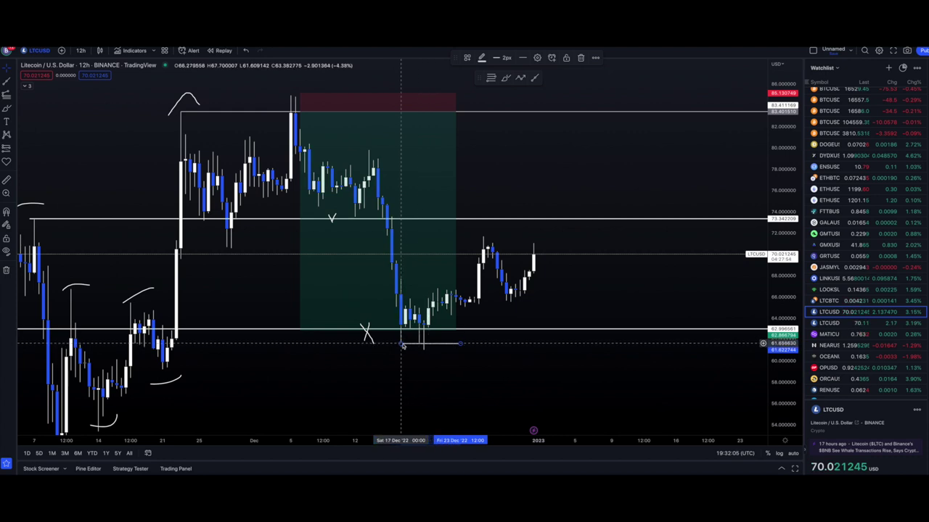
left_click(428, 330)
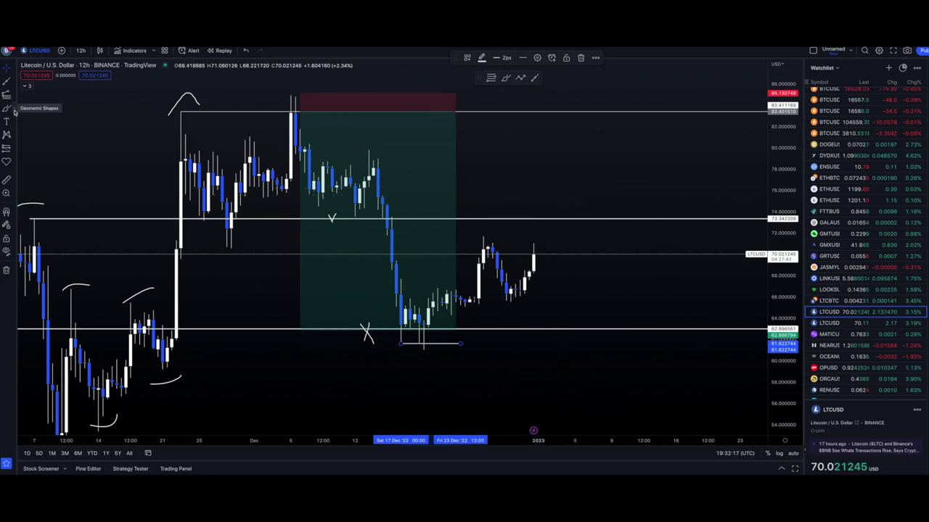
key("Delete")
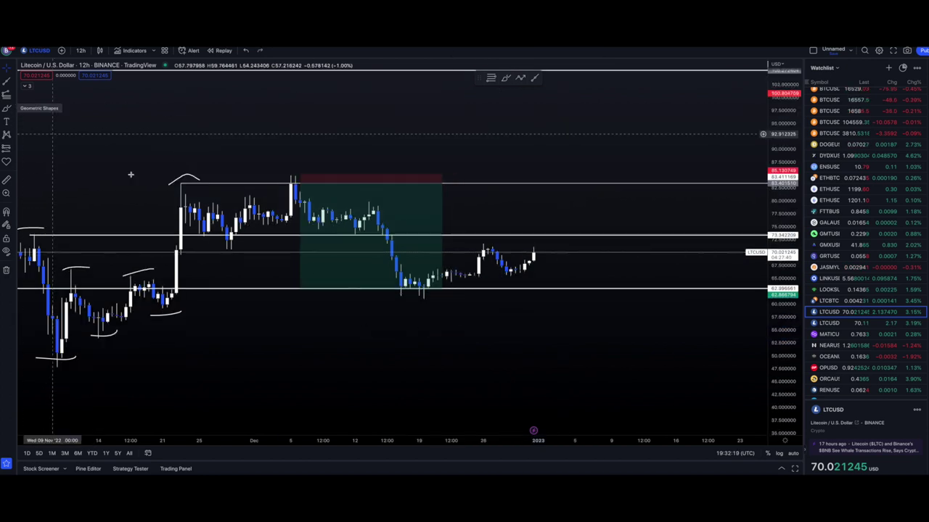
Step: Undo the short position drawing so only the horizontal levels and swing marks are left on the chart
key("ctrl+z")
key("ctrl+z")
key("ctrl+z")
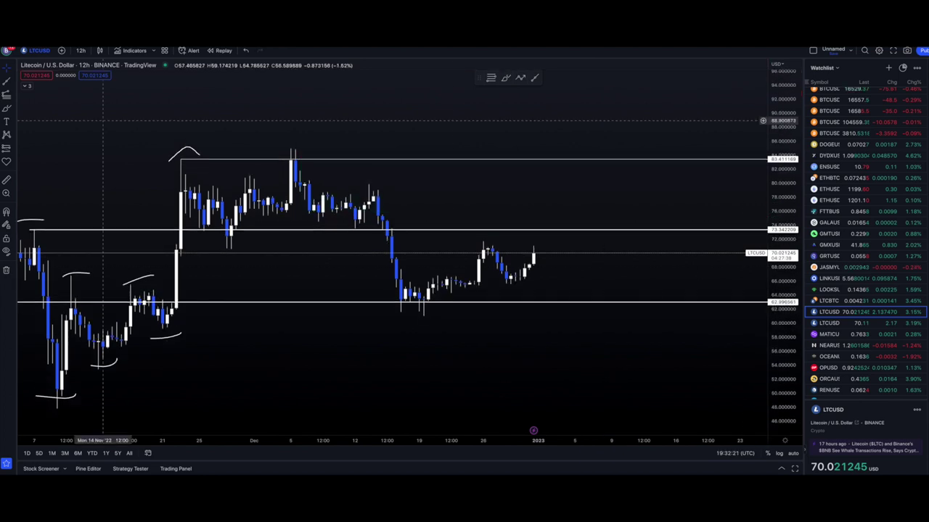
Step: Place a long position at the lower horizontal level from 17 December, with entry about 63.03, target about 70.52 and stop about 55.55
left_click(6, 148)
left_click(30, 151)
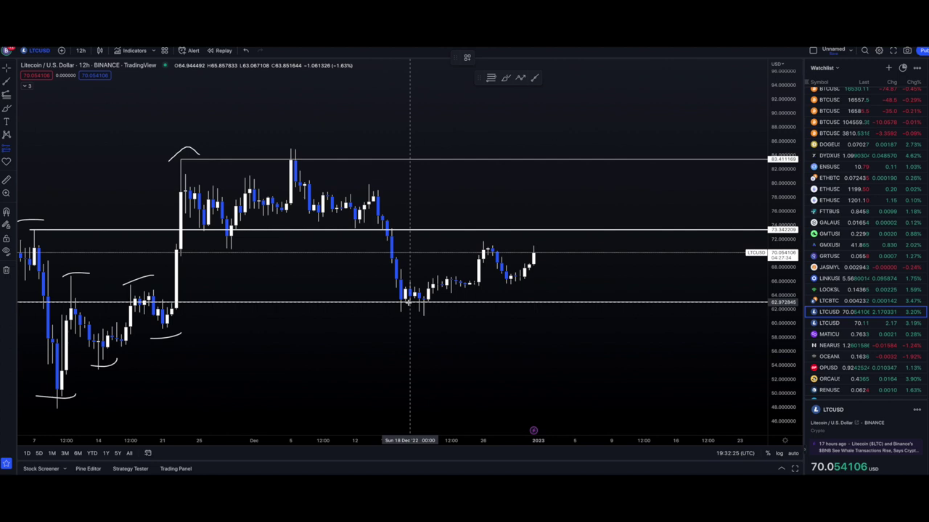
left_click(409, 304)
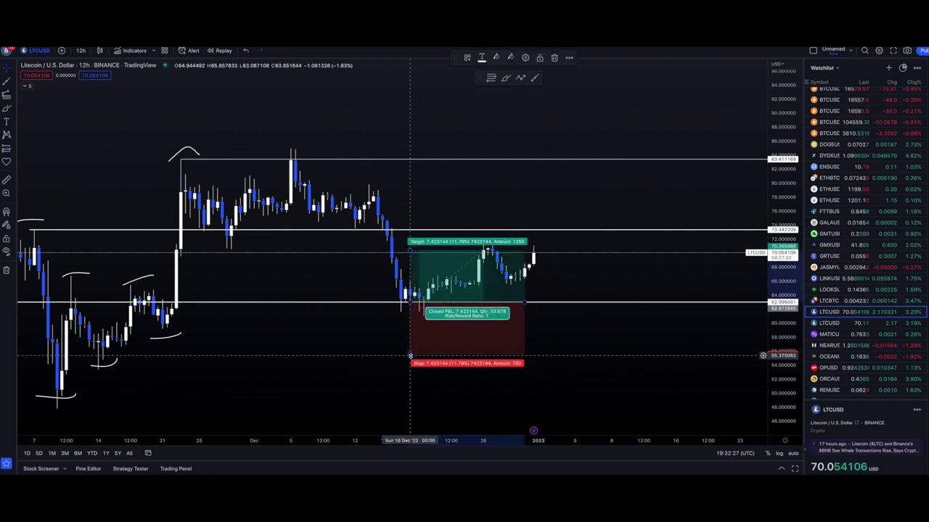
left_click(407, 306)
left_click_drag(407, 305, 403, 304)
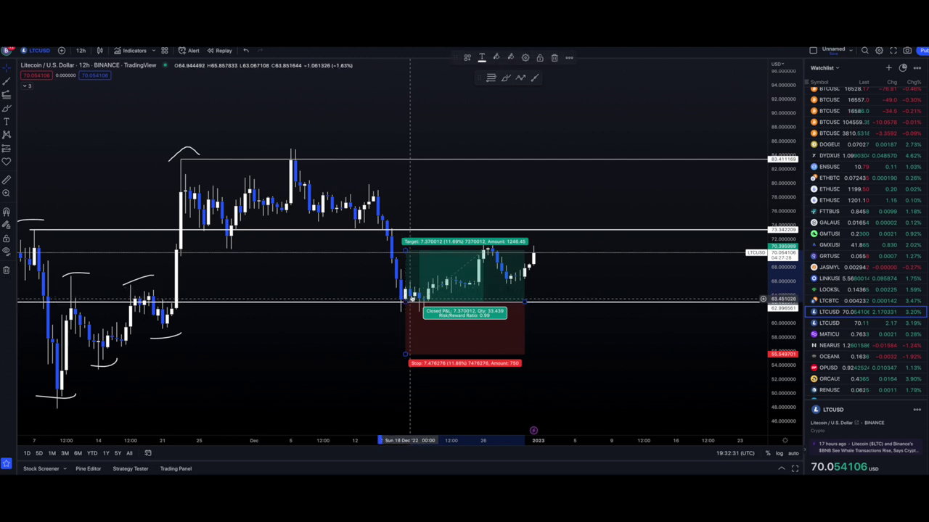
mouse_move(406, 252)
left_mouse_down()
mouse_move(405, 283)
mouse_move(403, 229)
mouse_move(403, 249)
left_mouse_up()
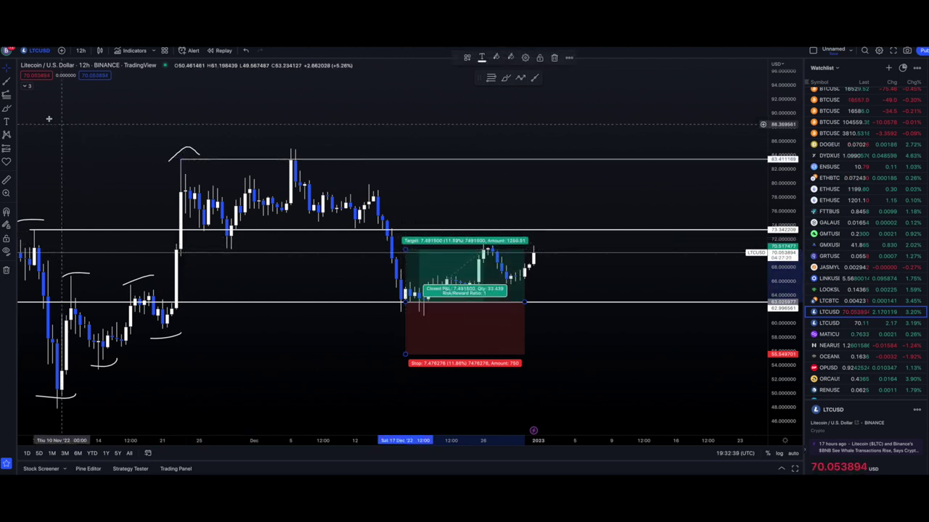
Step: Draw a nearly level trend line at about 71.26 from the 22 November candle to 7 January
left_click(9, 82)
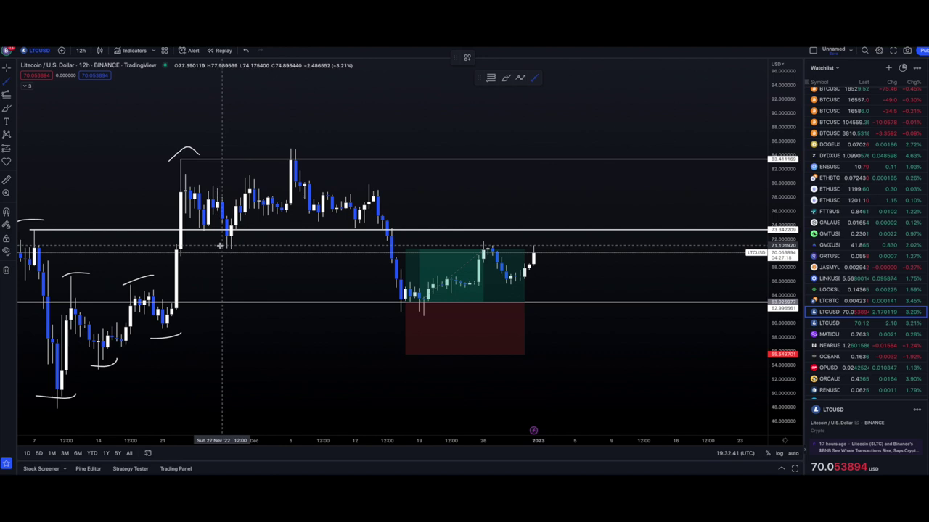
left_click(177, 246)
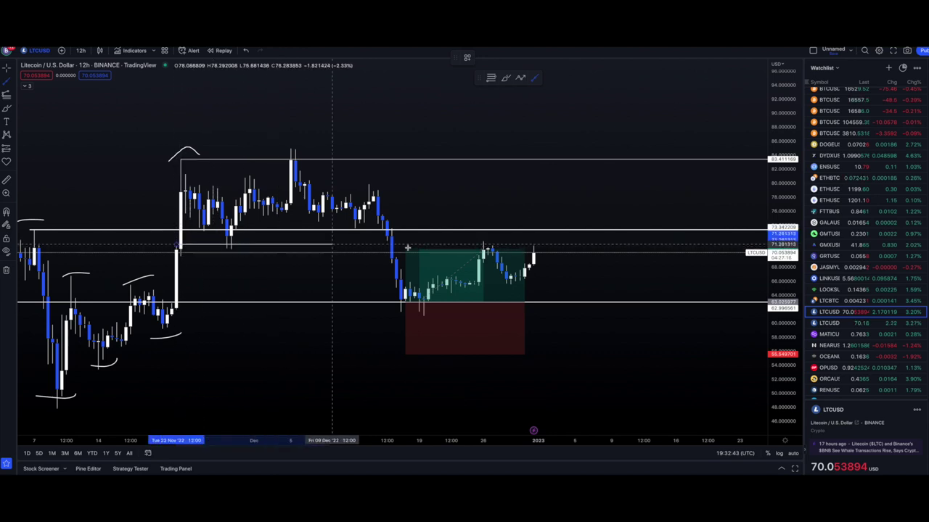
left_click(594, 246)
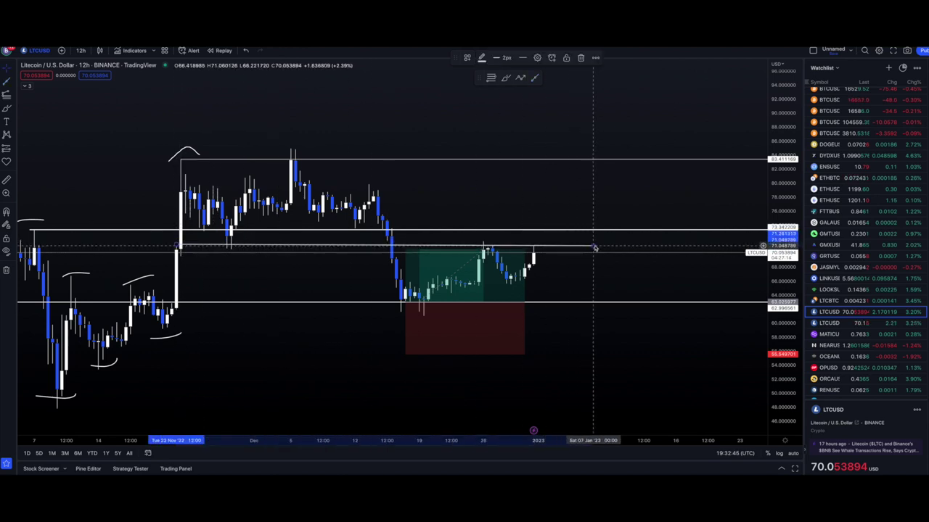
Step: Set the long position's target to about 71.10 on the new trend line and its stop to about 57.93
left_click_drag(414, 251, 408, 245)
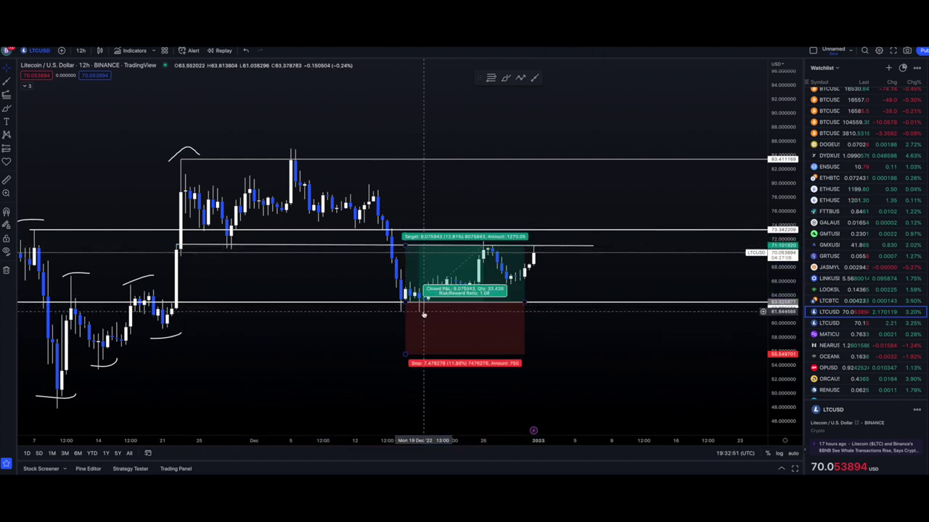
left_click_drag(405, 355, 416, 338)
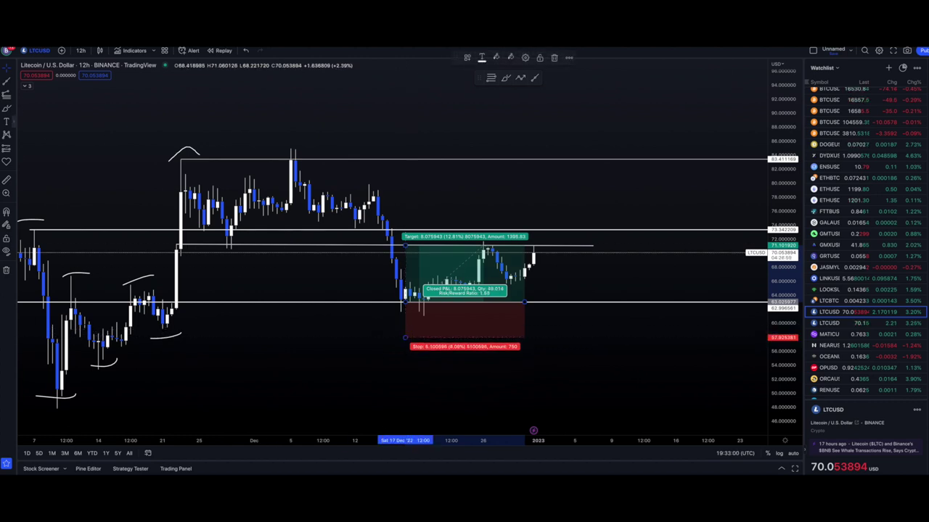
Step: Draw a horizontal ray at about 59.25 from the swing low around 21 November
left_click(10, 87)
left_click(47, 186)
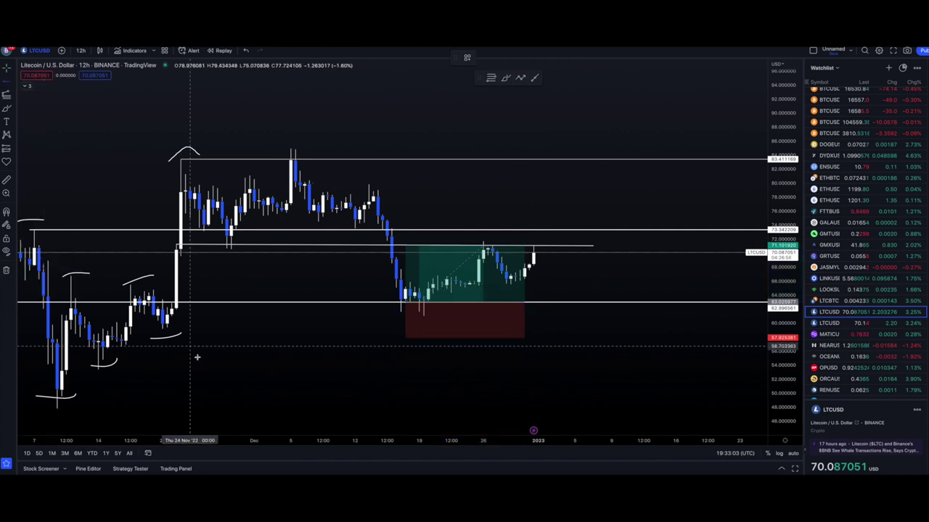
left_click(162, 328)
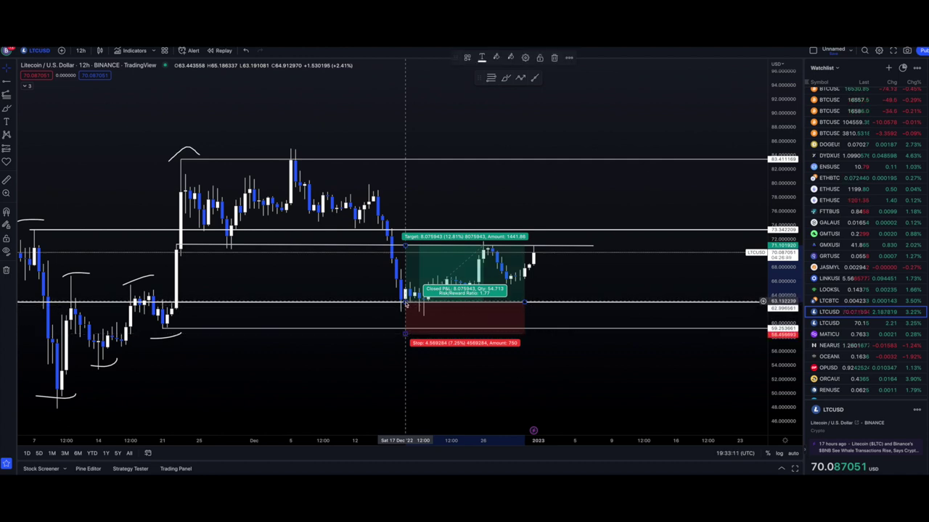
Step: Shift the long position's start date along the lower level and delete the position
mouse_move(405, 306)
left_mouse_down()
mouse_move(411, 314)
mouse_move(402, 305)
left_mouse_up()
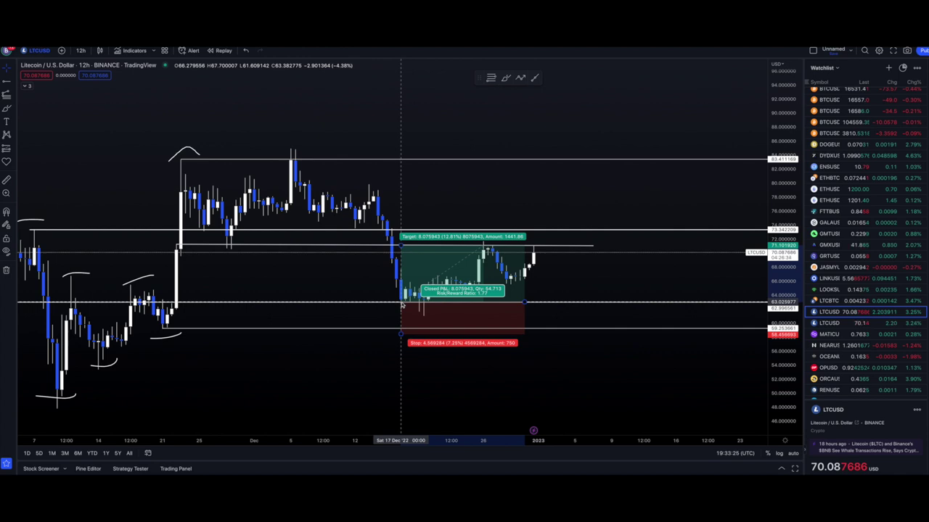
left_click_drag(401, 305, 528, 305)
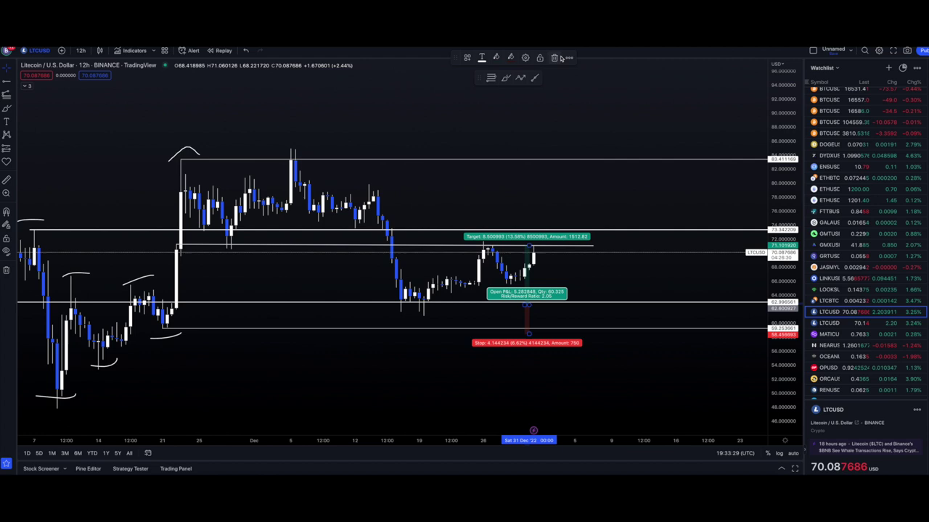
left_click(556, 57)
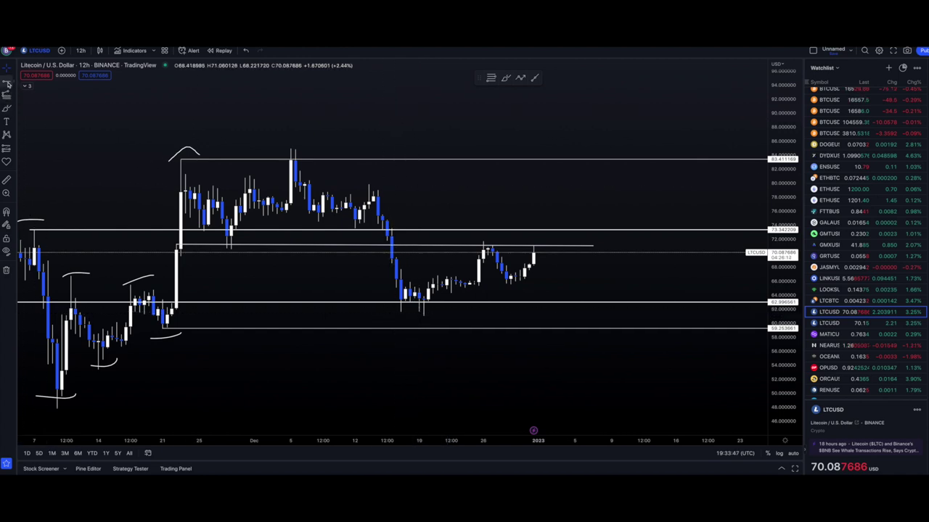
Step: Draw a horizontal ray at about 61.64 from the 17 December low and place a long position at about 63.03 on 20 December
left_click(401, 312)
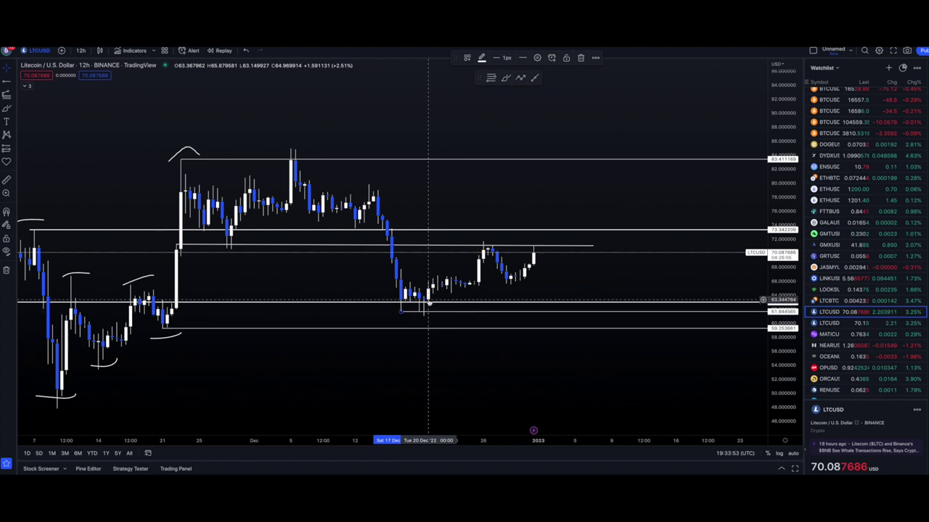
left_click(14, 149)
left_click(47, 149)
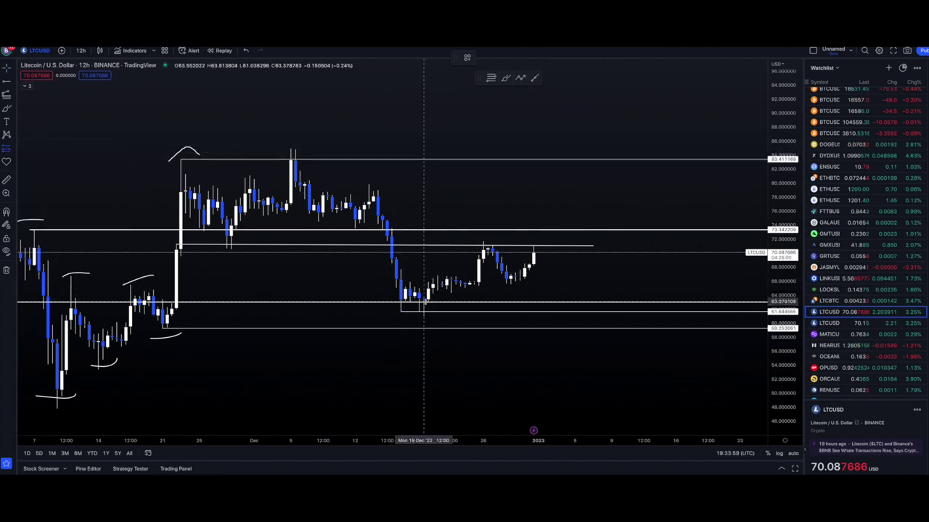
left_click(428, 302)
Step: Set the long position's stop to about 60.74, its start to 19 December and its target to about 71.21
left_click_drag(428, 353, 428, 318)
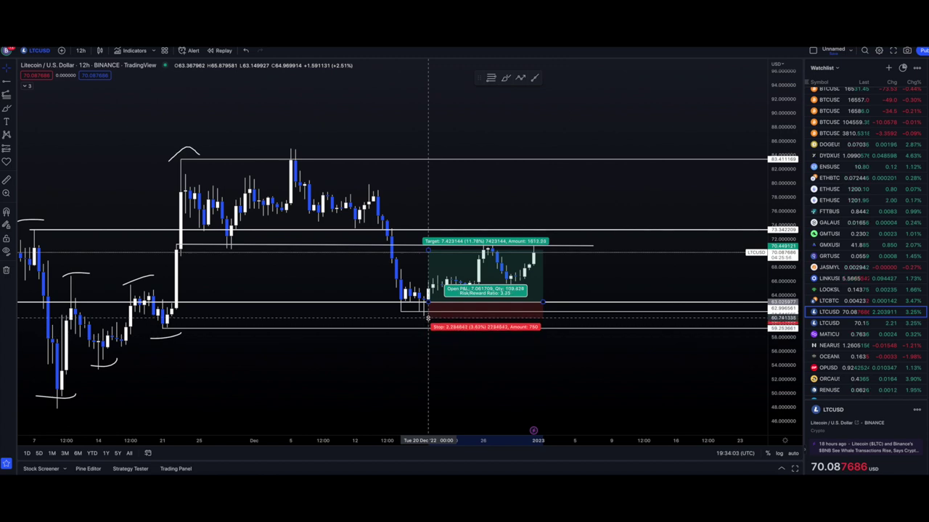
left_click_drag(428, 318, 424, 318)
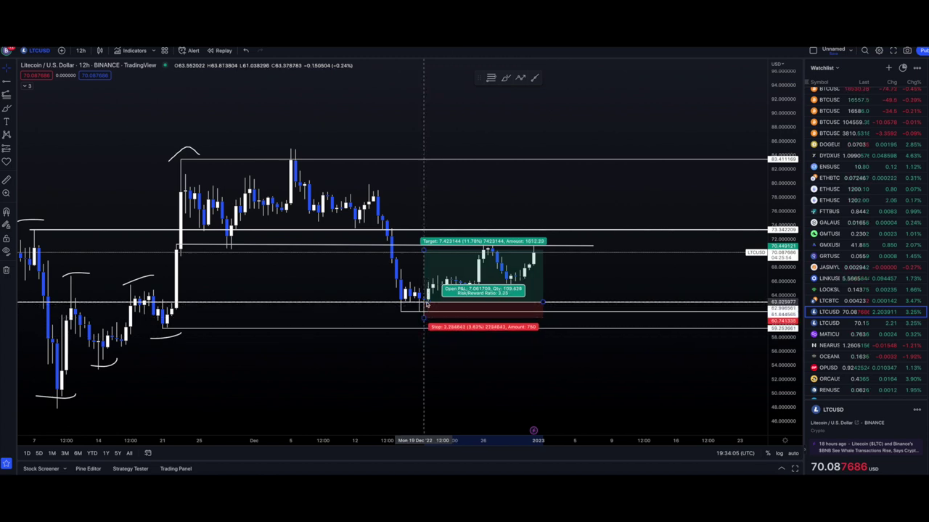
left_click_drag(424, 249, 424, 244)
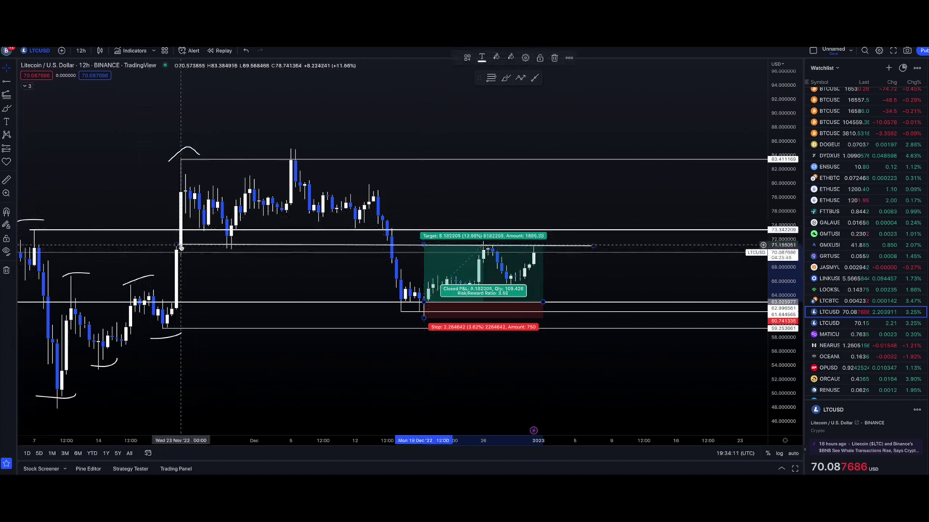
left_click(662, 266)
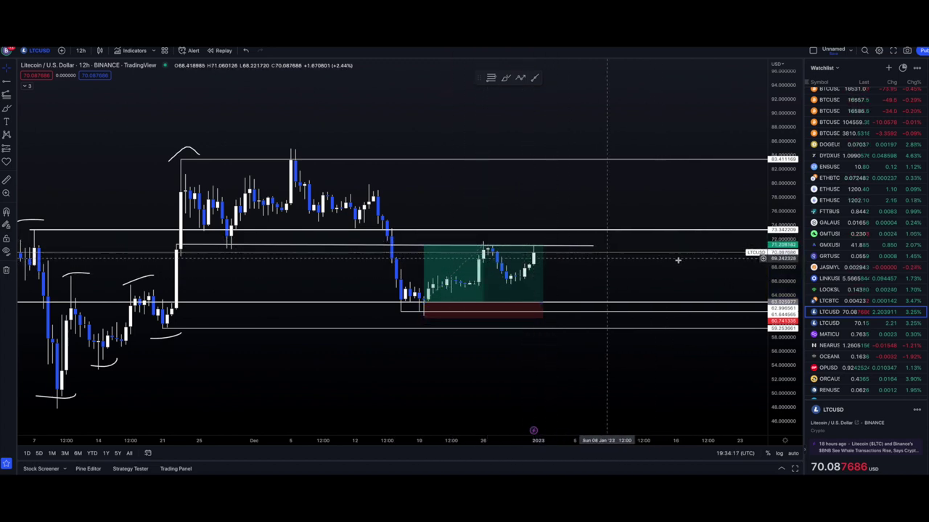
scroll(787, 358, "up", 3)
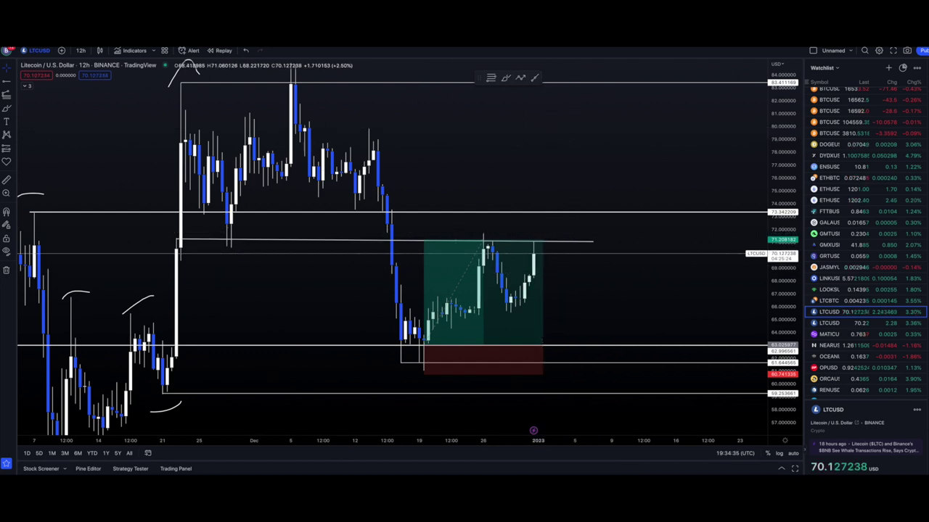
left_click(7, 108)
left_click(538, 253)
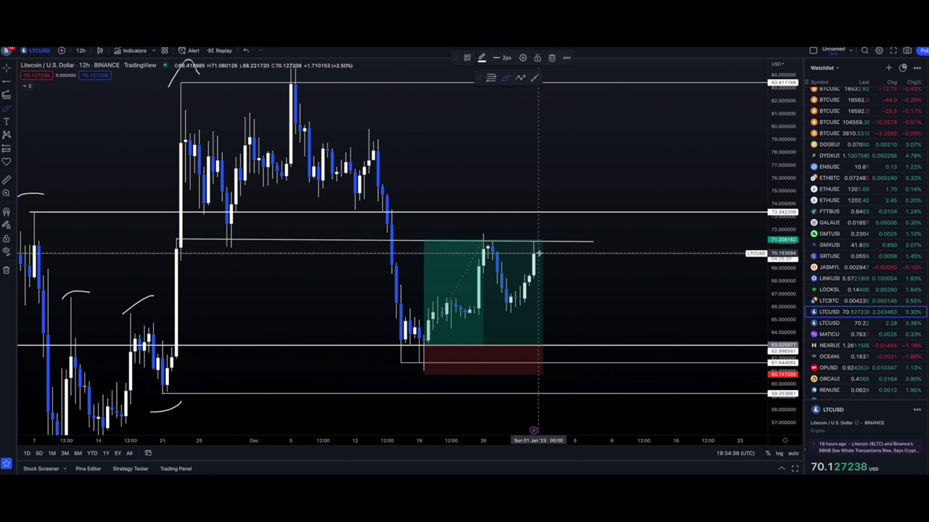
left_click_drag(540, 245, 541, 222)
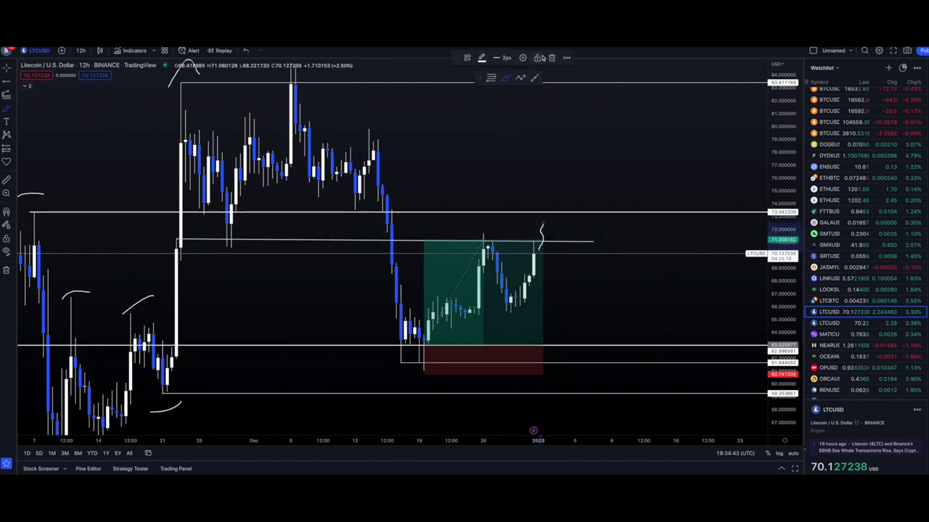
left_click(551, 58)
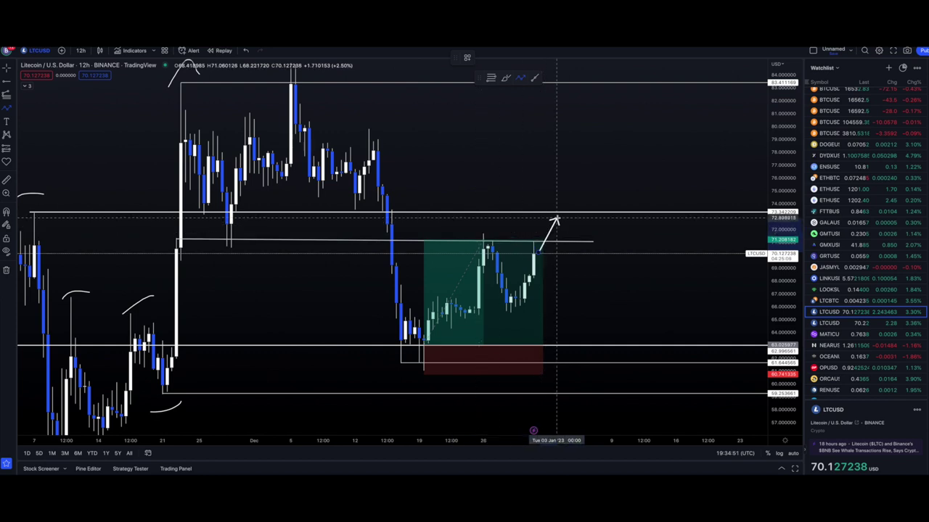
Step: Sketch an arrow path peaking just below the 73.34 level and falling to about 70, and add a horizontal ray at about 65.50 from 24 December
left_click(551, 220)
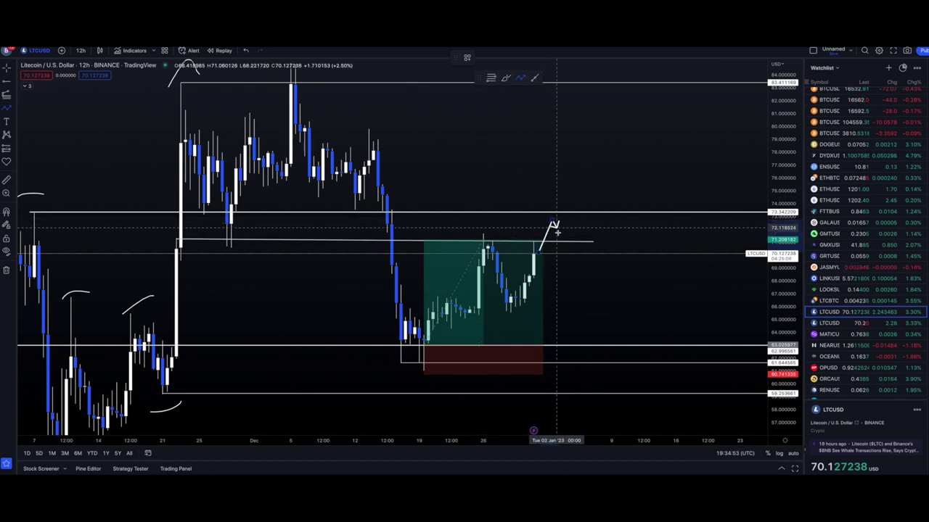
double_click(560, 252)
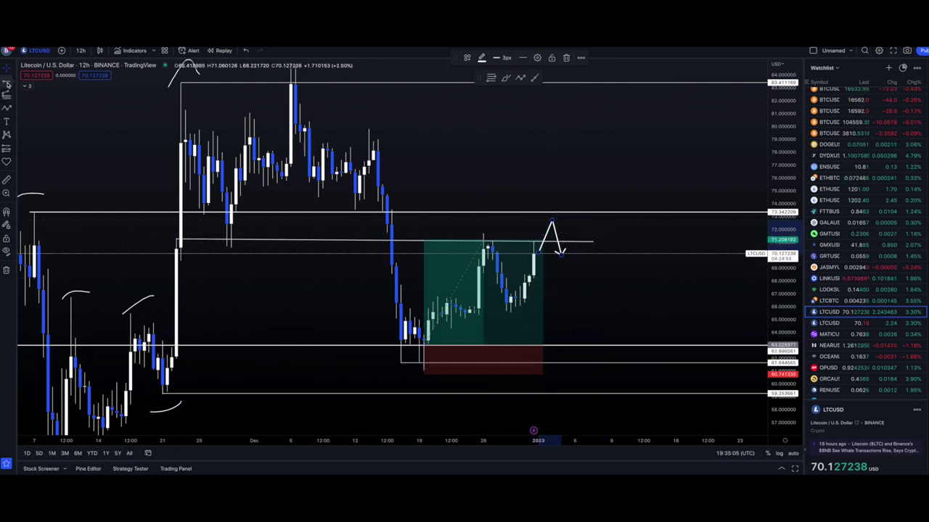
left_click(467, 314)
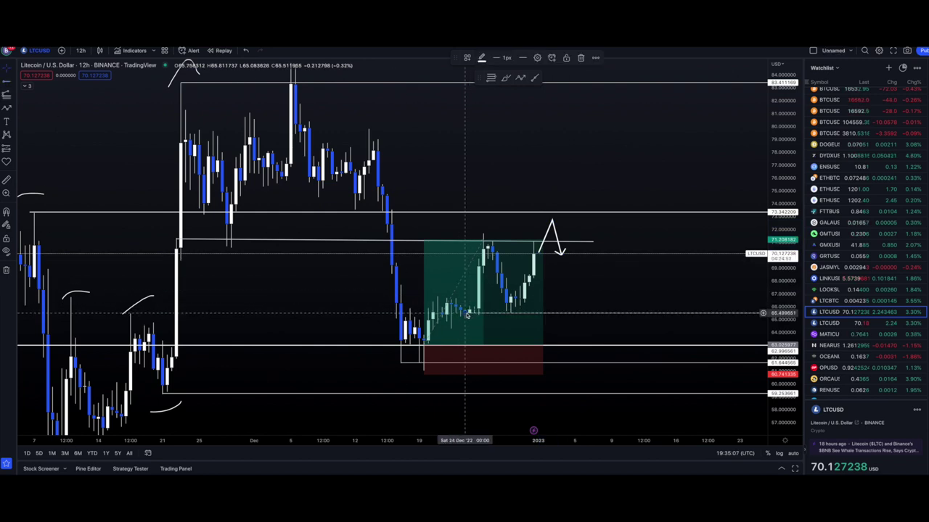
left_click(466, 313)
Step: Brush a projected decline from the latest candle to the 65.50 ray, a bounce to about 69 and a further drop below the ray
left_click(12, 108)
left_click(29, 110)
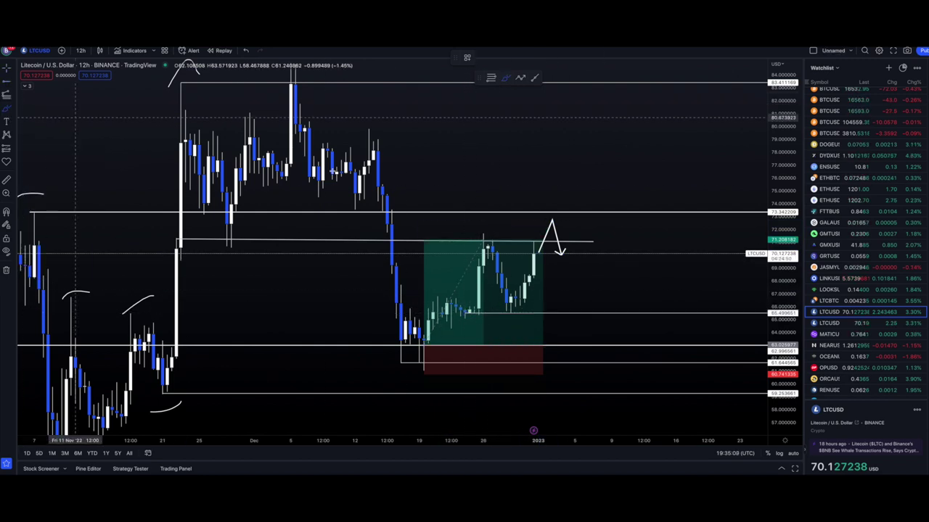
mouse_move(558, 256)
left_mouse_down()
mouse_move(558, 301)
mouse_move(565, 294)
left_mouse_up()
mouse_move(590, 257)
left_mouse_down()
mouse_move(614, 334)
mouse_move(639, 336)
left_mouse_up()
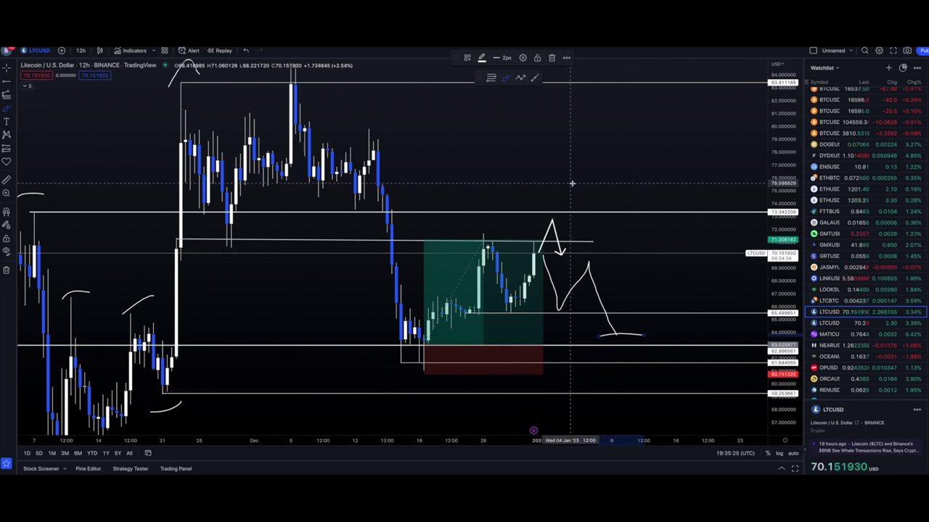
Step: Undo the brushed projection, the horizontal ray at about 65.50 and the arrow path
key("ctrl+z")
key("ctrl+z")
key("ctrl+z")
key("ctrl+z")
key("ctrl+z")
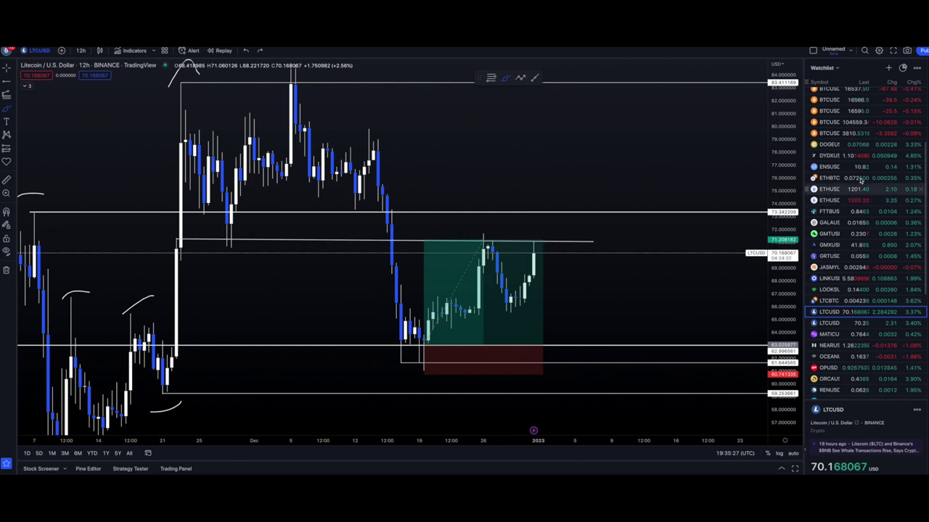
Step: Switch to the BYBIT BTCUSD perpetual contract chart from the watchlist and bring October through early January into view
scroll(857, 157, "up", 1)
left_click(842, 114)
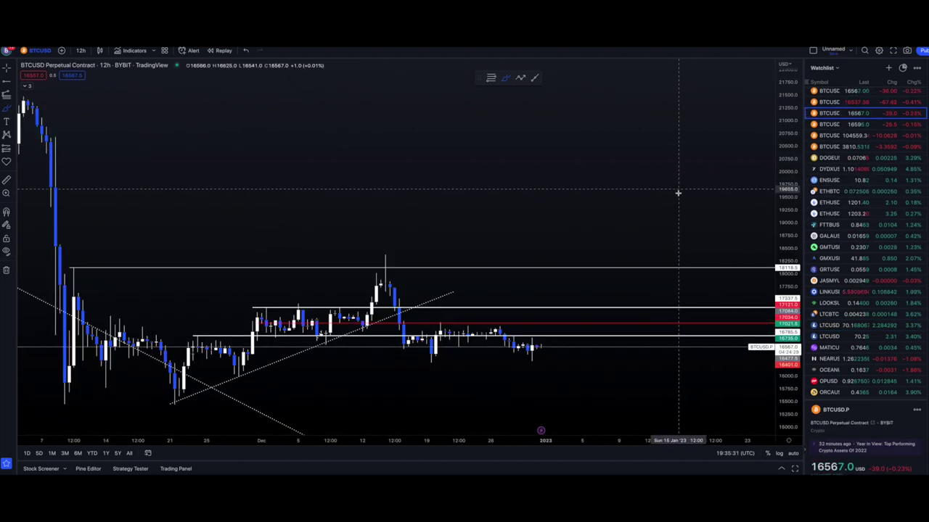
scroll(663, 204, "down", 3)
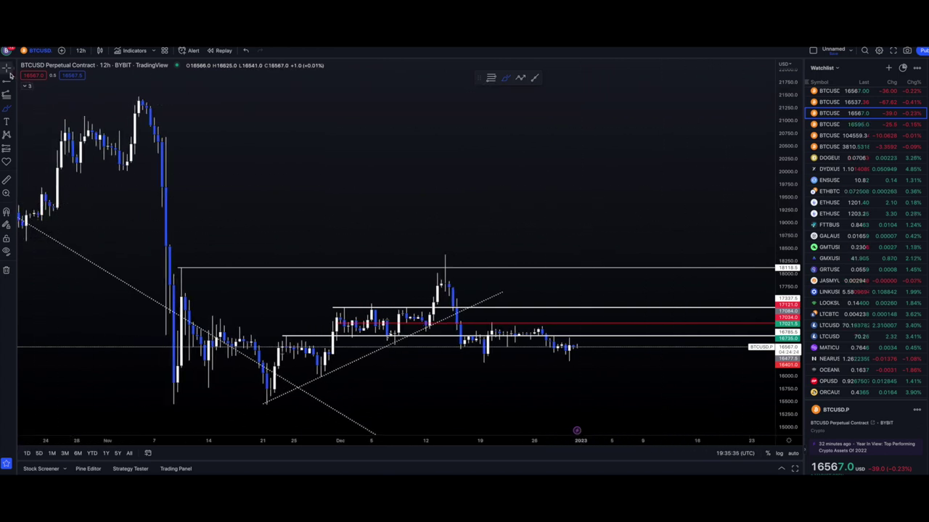
left_click_drag(304, 225, 338, 191)
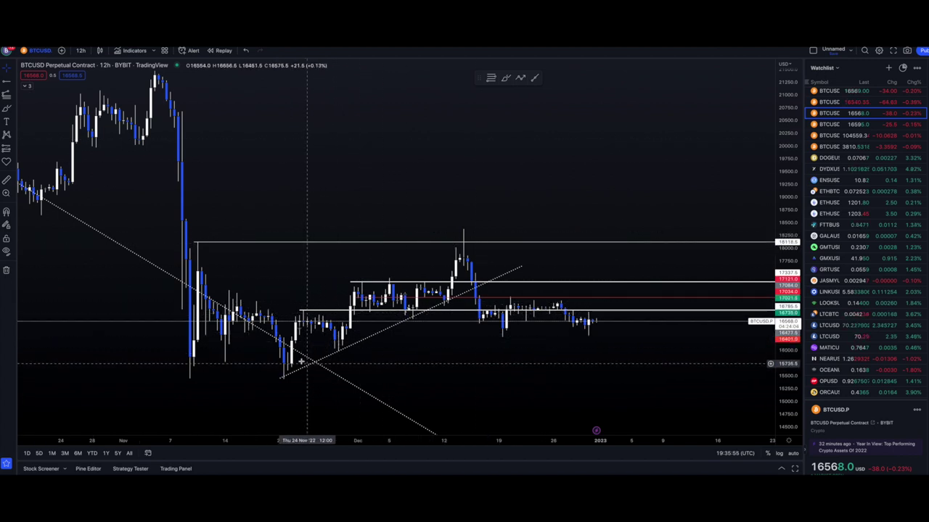
key("alt+t")
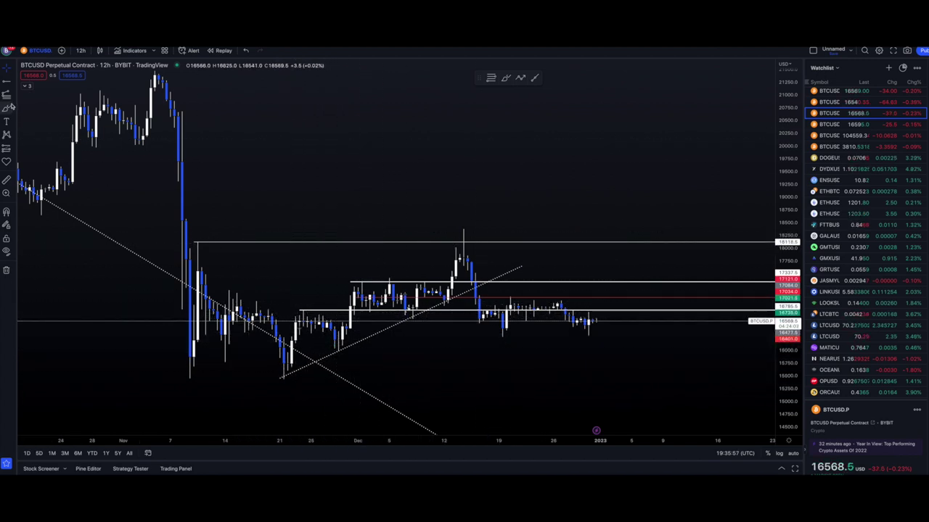
Step: Brush the rising swings from the late-November low up to the 18118.5 level, and erase the stroke
mouse_move(300, 313)
left_mouse_down()
mouse_move(346, 339)
mouse_move(358, 280)
mouse_move(406, 316)
mouse_move(426, 277)
mouse_move(444, 297)
mouse_move(459, 250)
left_mouse_up()
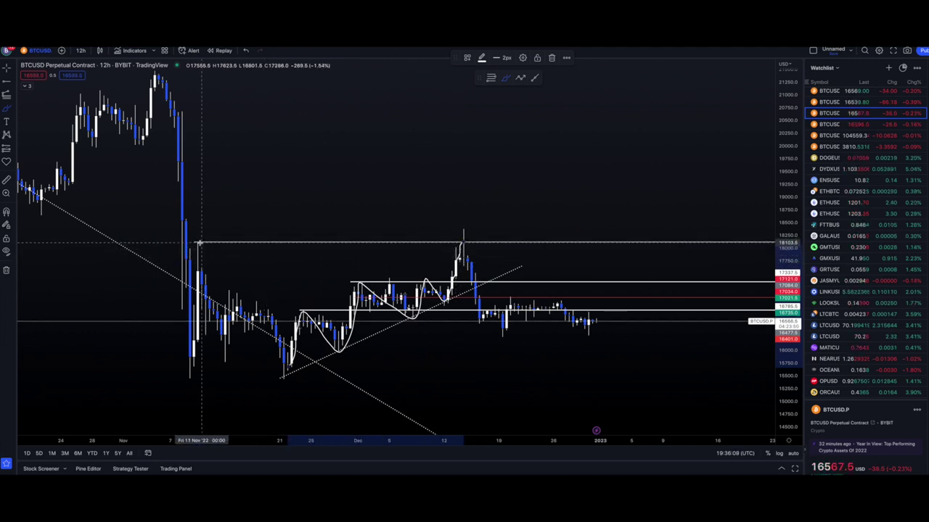
key("Delete")
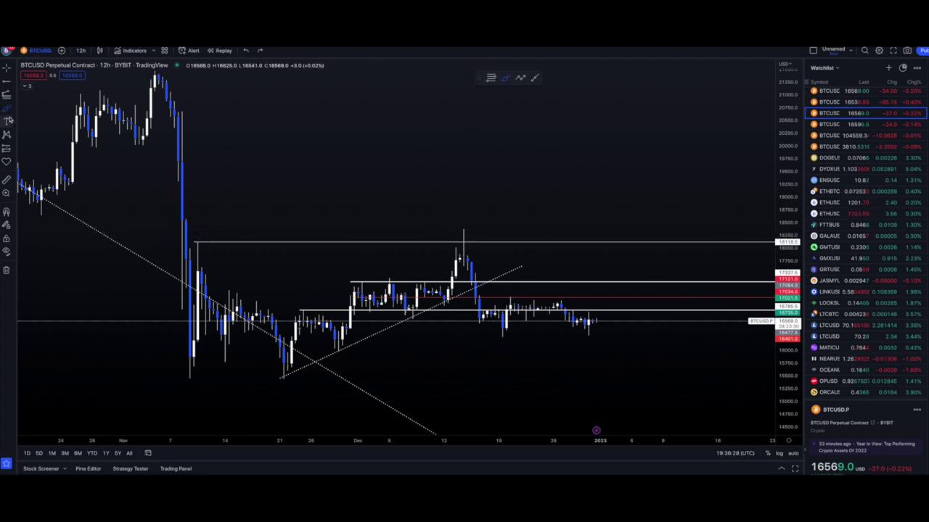
Step: Mark the mid-December wick high with a short brush line, and temporarily measure the price drop from it to about 17790
left_click(463, 230)
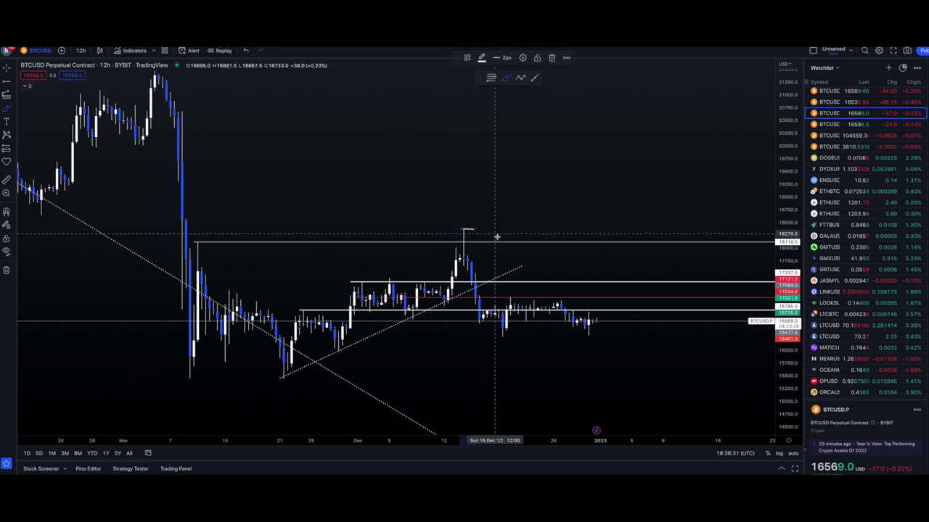
left_click(16, 151)
left_click(45, 208)
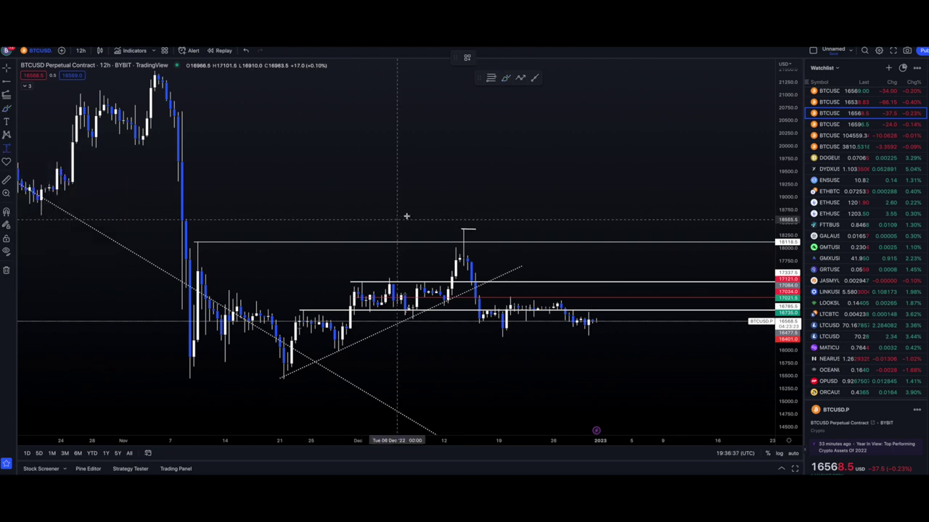
left_click(464, 231)
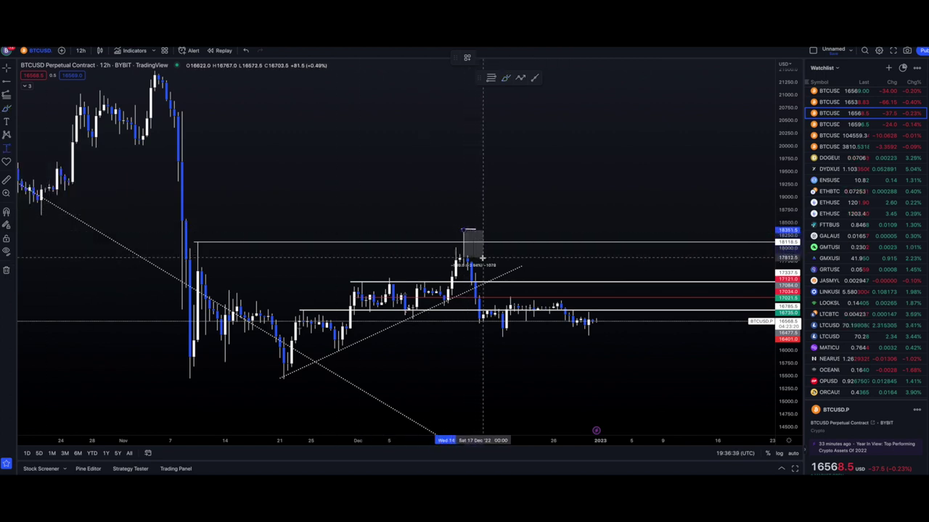
left_click(481, 258)
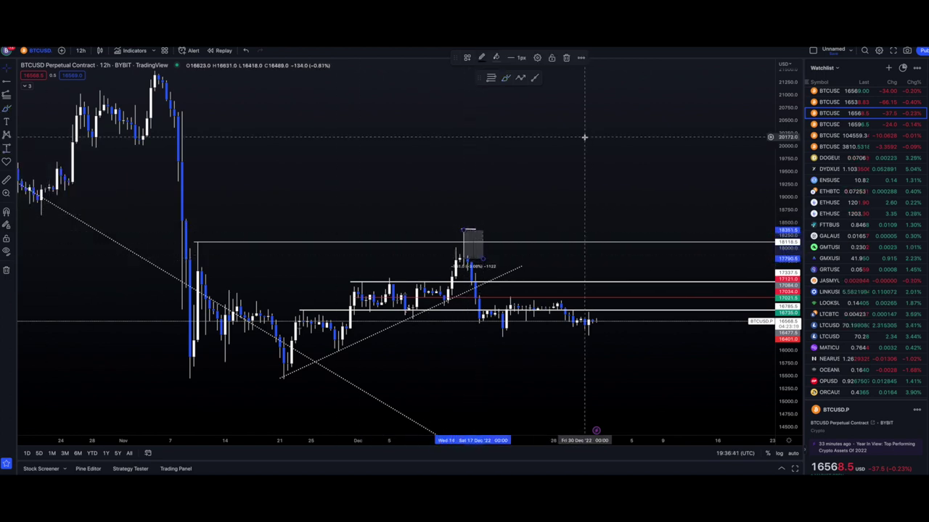
left_click(567, 58)
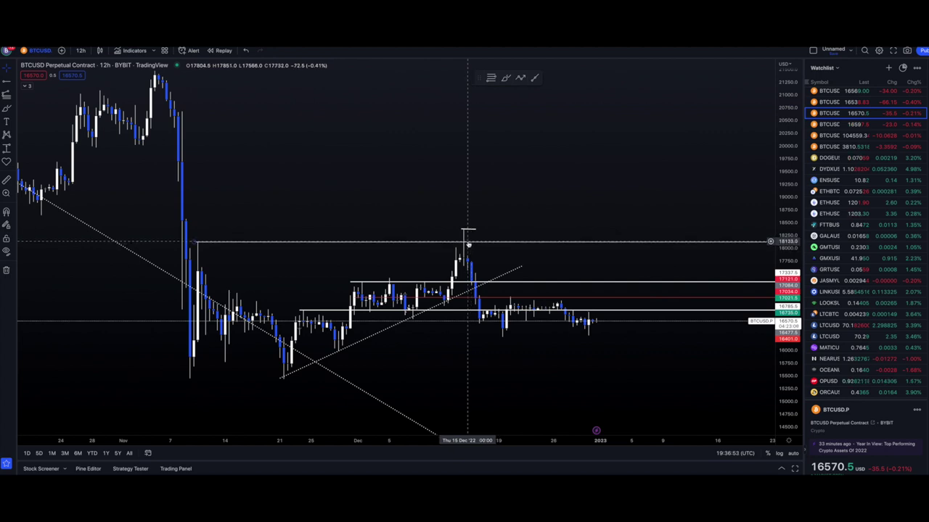
Step: Place a short position at the mid-December high with entry at 18118.5, stop at 18417 and target near the 17337.5 level
left_click(10, 147)
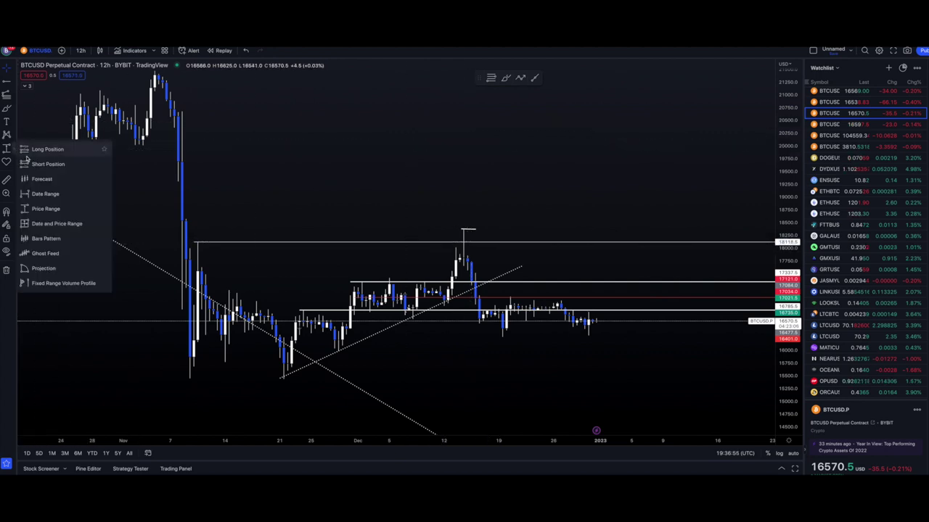
left_click(65, 164)
left_click(465, 241)
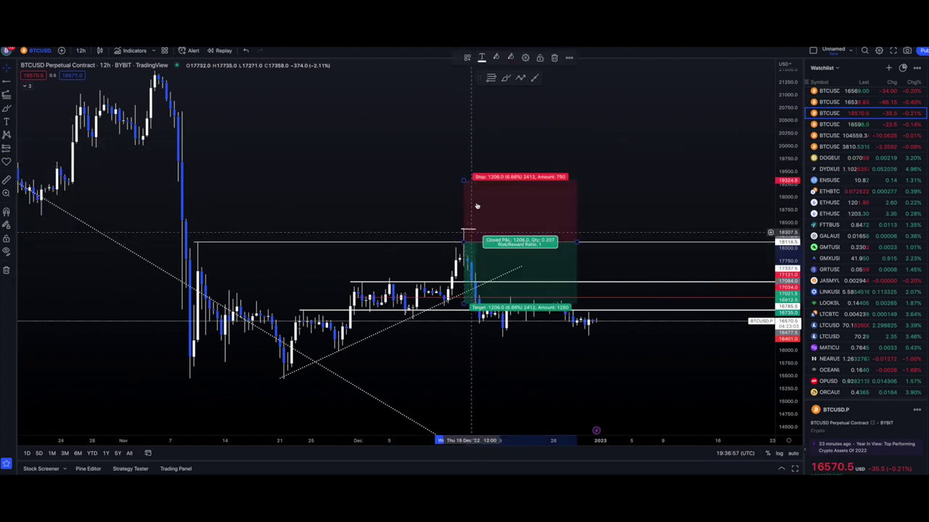
left_click_drag(465, 180, 466, 227)
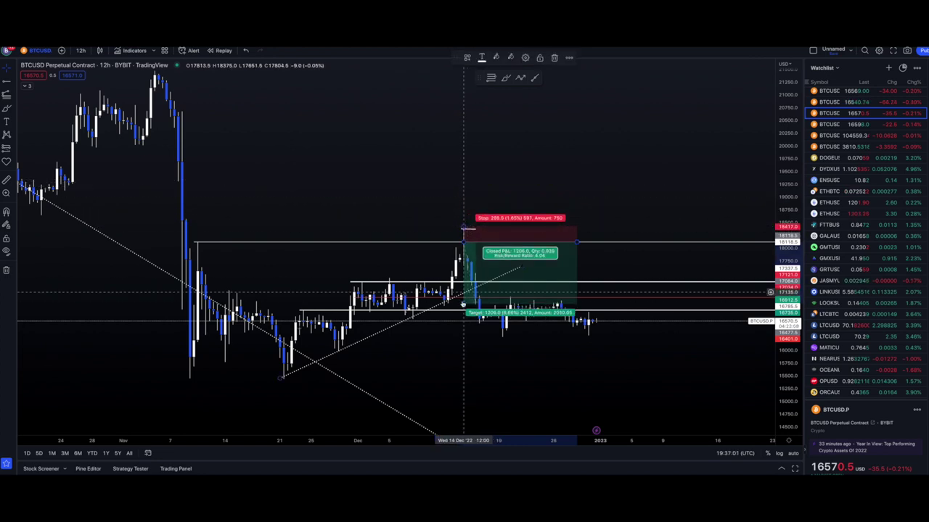
left_click_drag(465, 305, 465, 282)
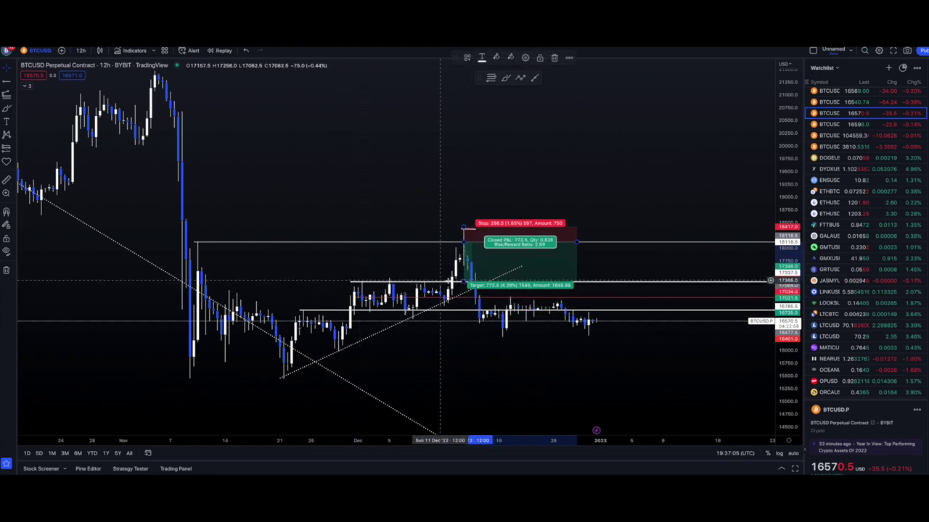
Step: Try lower targets for the short position at about 15990 and 16260, and set the target at 16574
left_click_drag(465, 284, 472, 352)
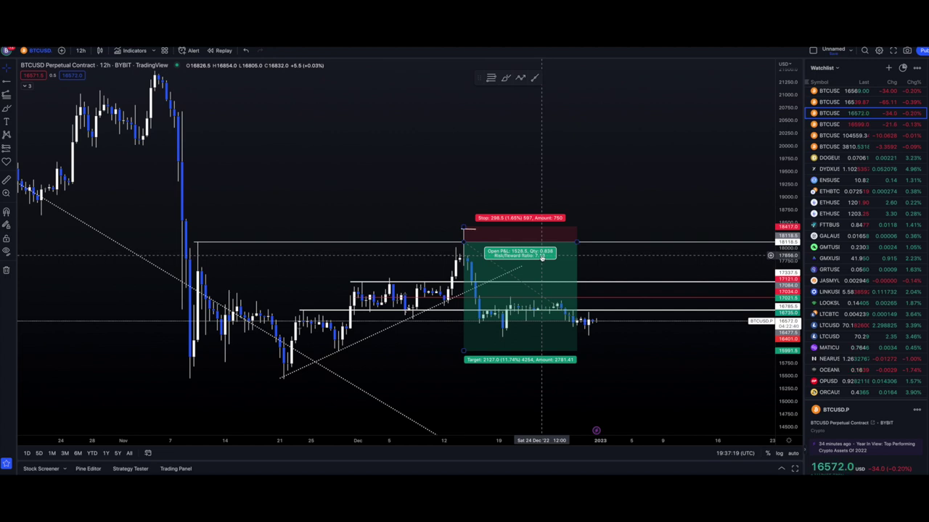
left_click_drag(464, 351, 470, 337)
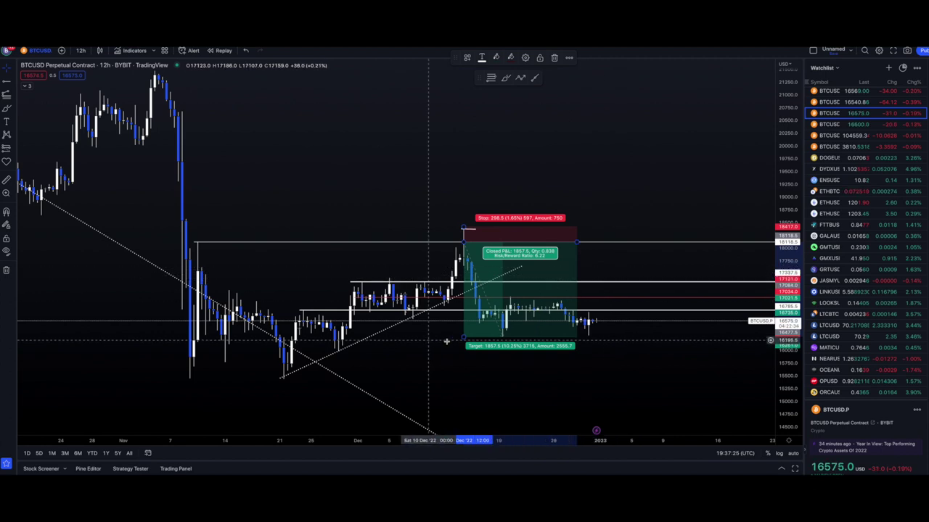
left_click_drag(464, 337, 466, 321)
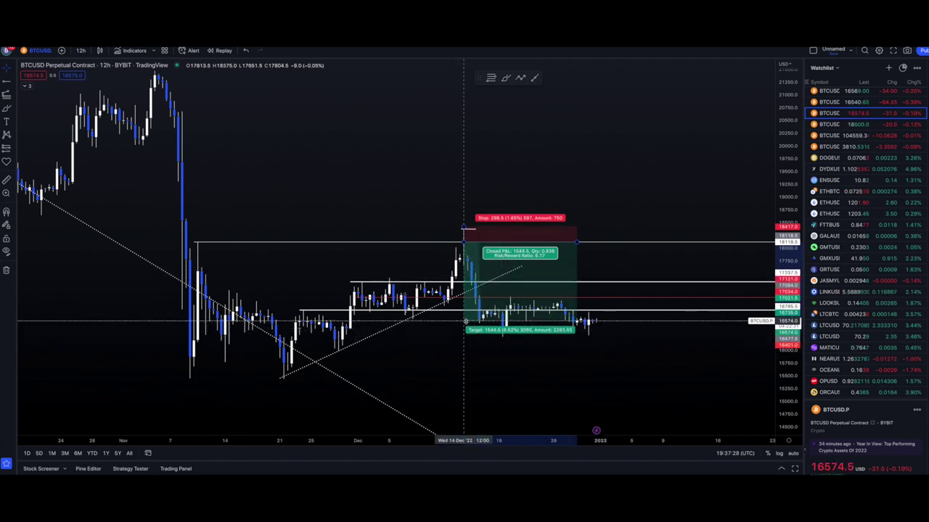
left_click(612, 265)
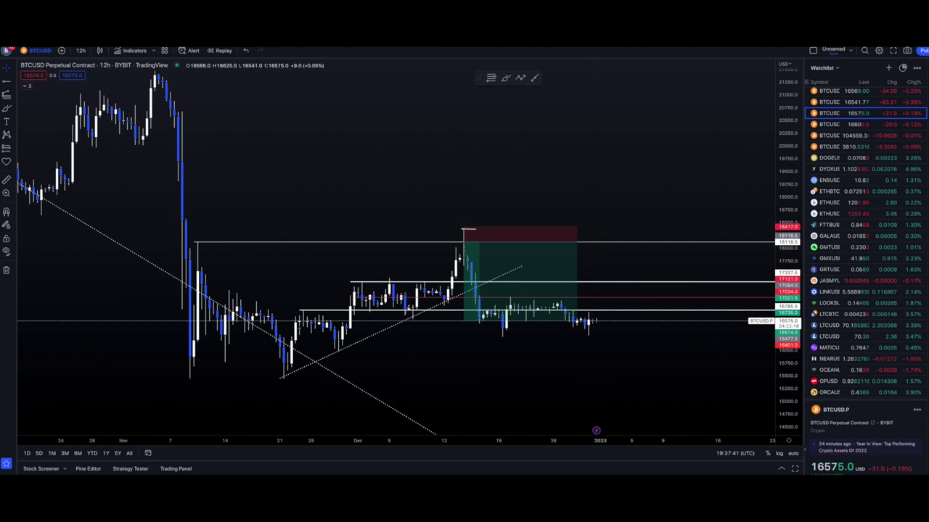
Step: Switch the BTCUSD chart to the 1 hour interval and examine the short trade from its mid-December entry to year-end
mouse_move(468, 311)
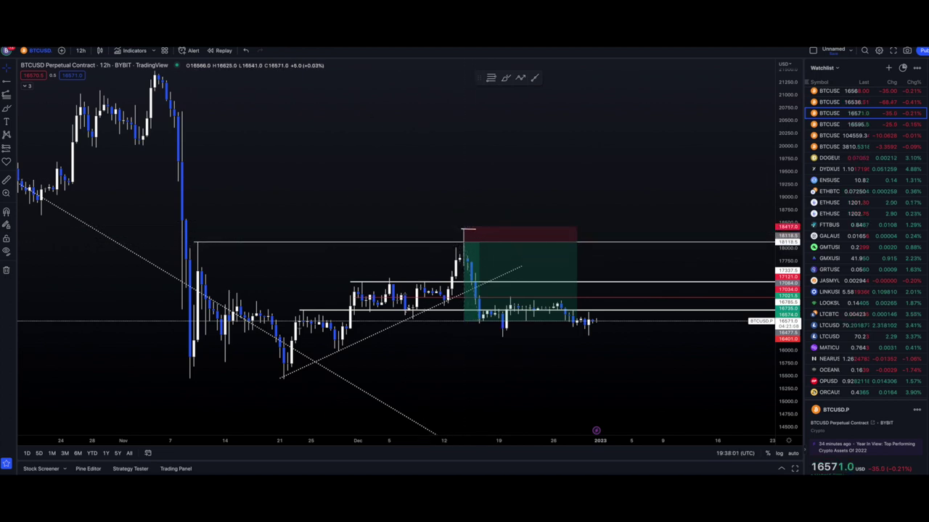
left_click(82, 51)
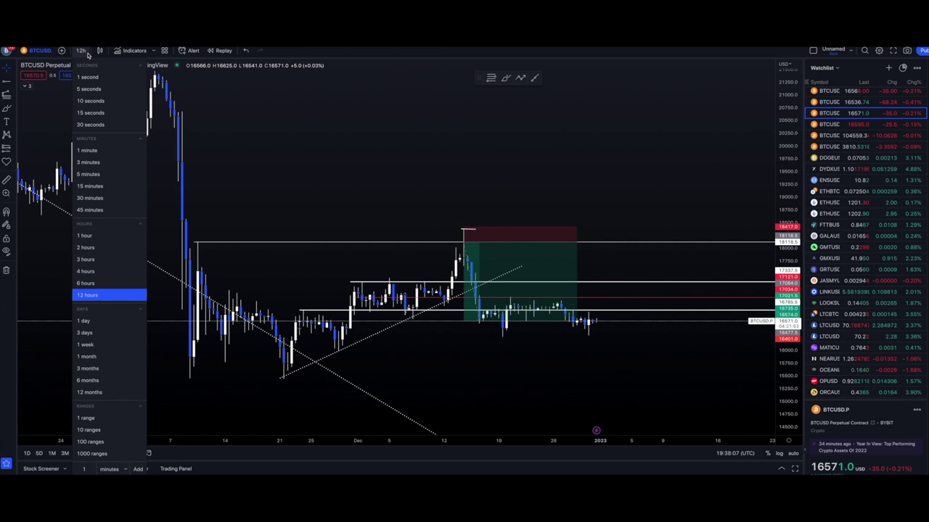
left_click(116, 239)
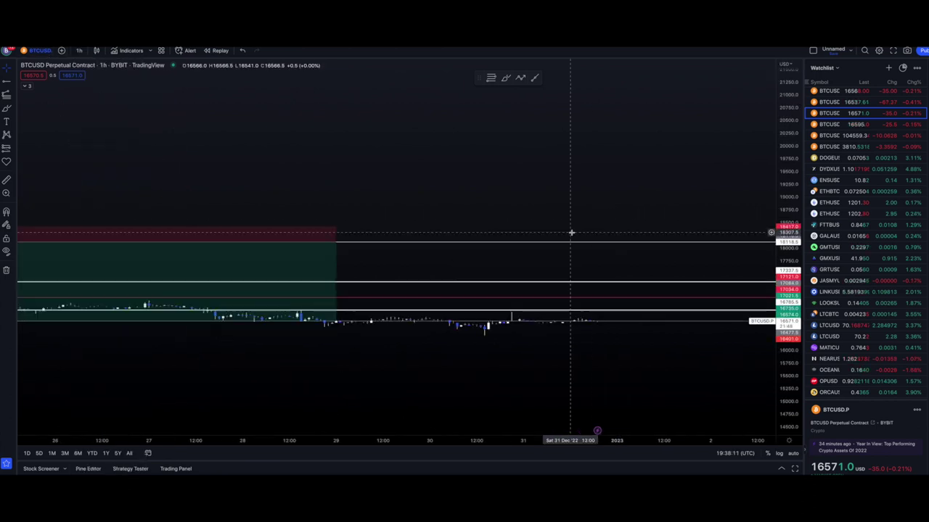
scroll(573, 233, "left", 3)
scroll(573, 233, "left", 5)
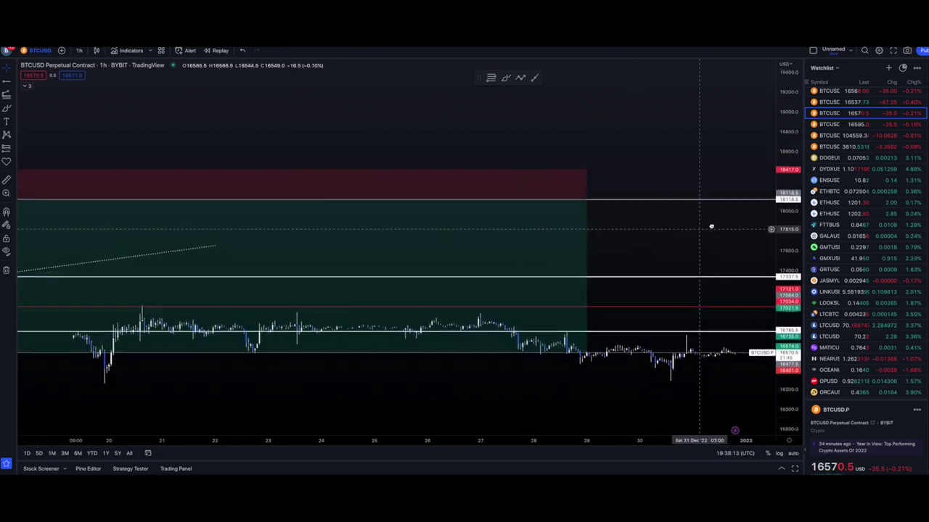
scroll(631, 231, "down", 5)
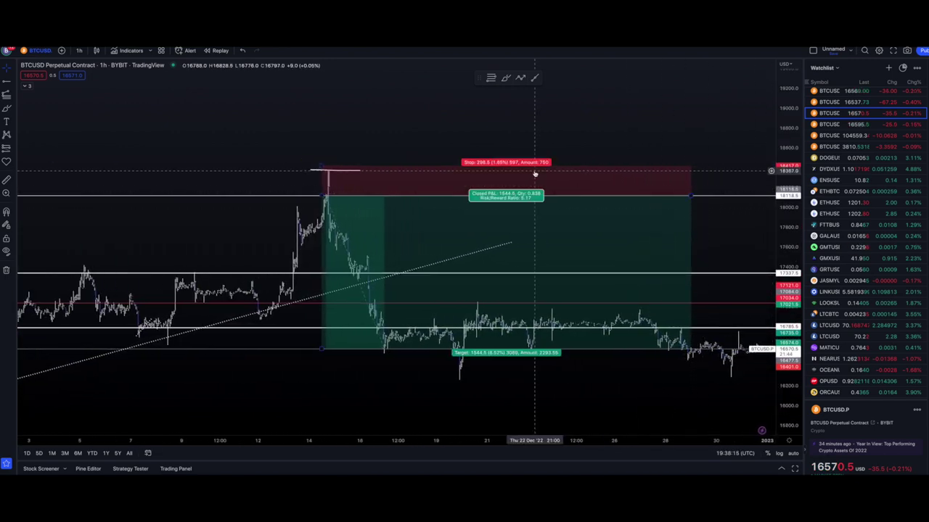
scroll(493, 182, "up", 2)
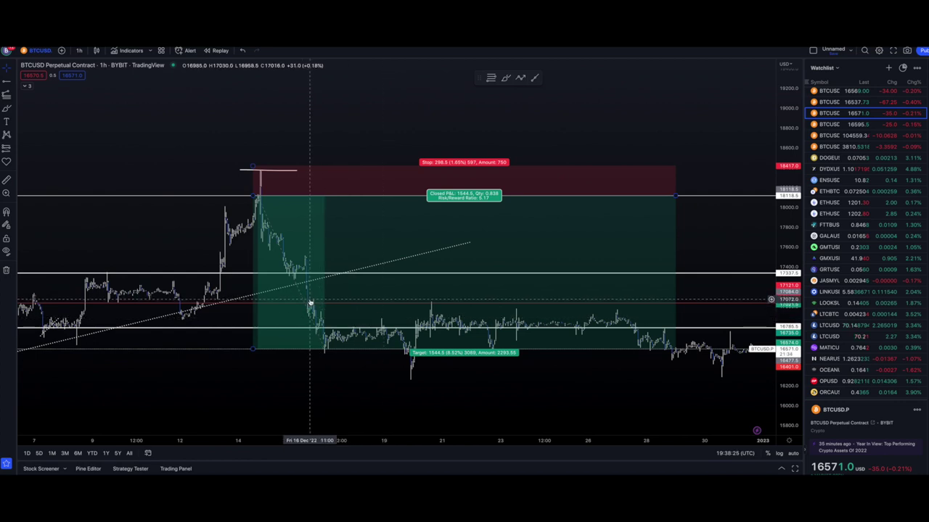
left_click_drag(619, 389, 512, 344)
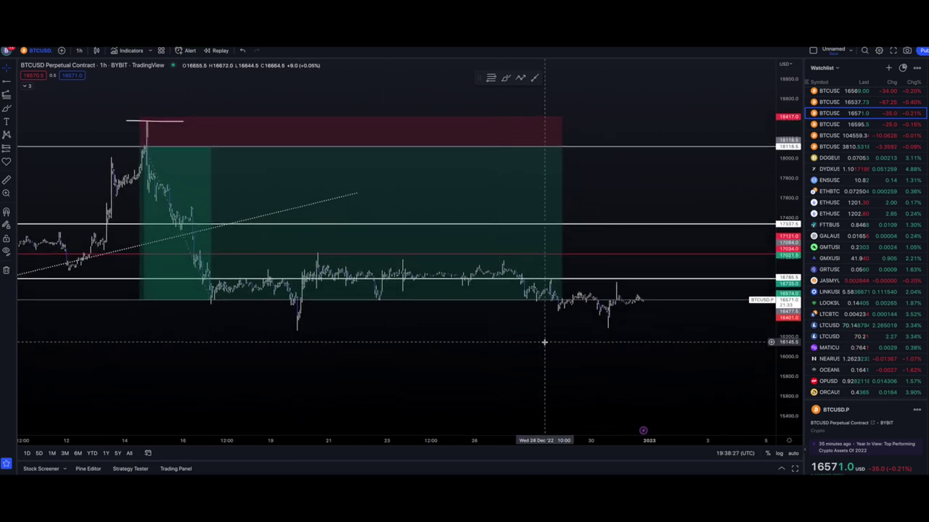
scroll(544, 341, "down", 1)
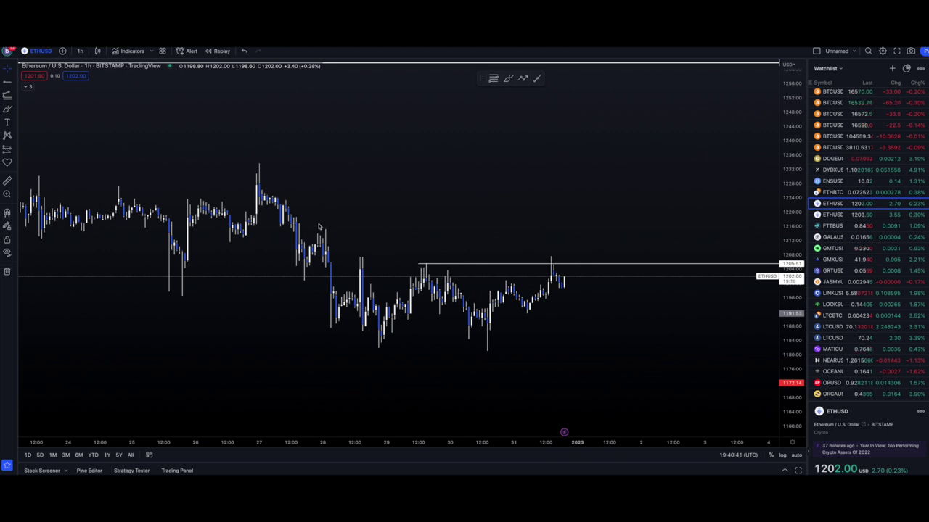
Step: Add horizontal rays on the ETHUSD 1h chart at the late-December swing levels 1181.87, 1191.29 and 1207.50
left_click(418, 265)
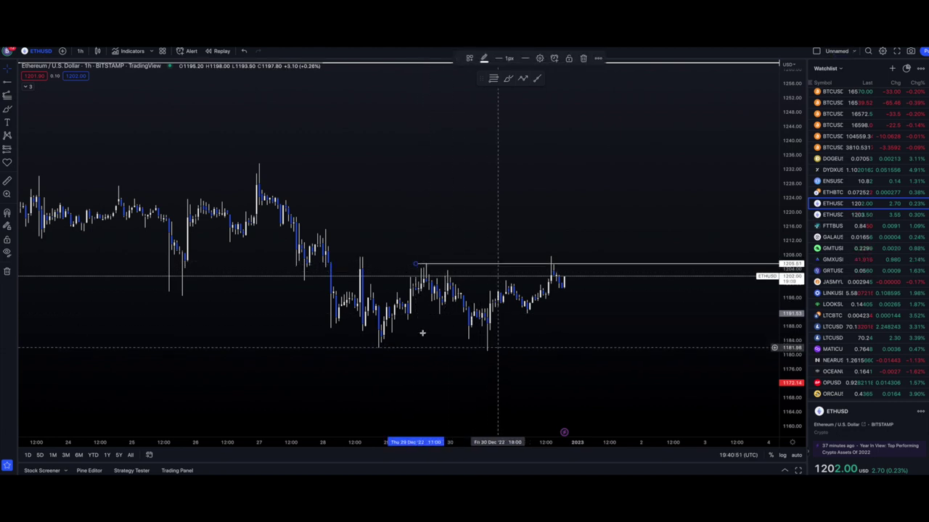
left_click(344, 327)
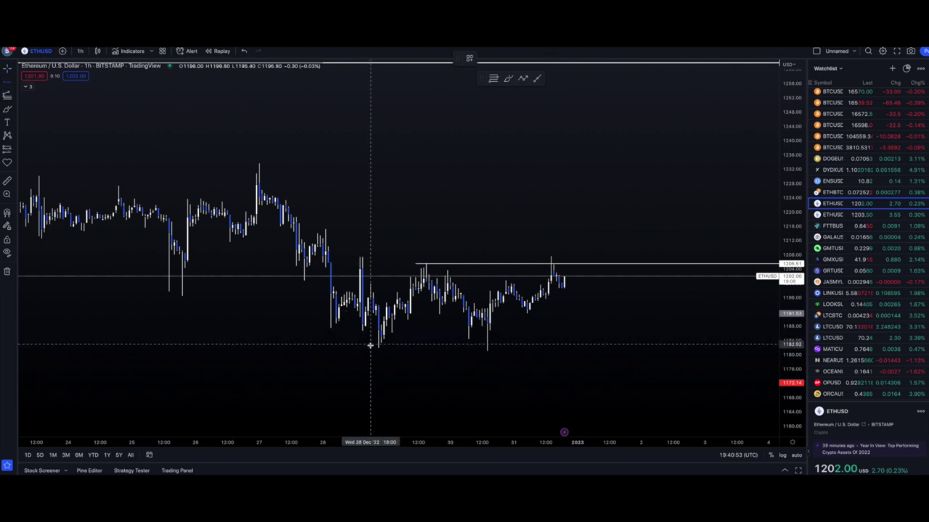
left_click(370, 349)
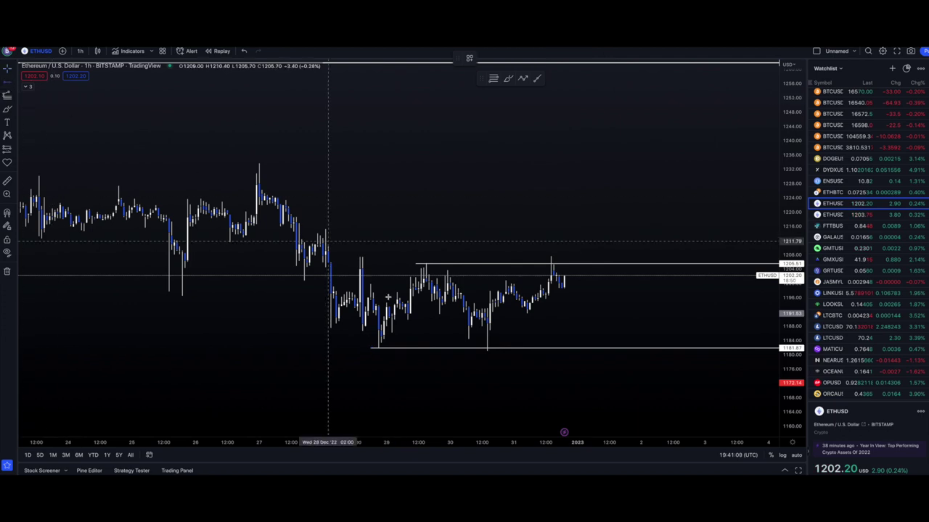
left_click(389, 335)
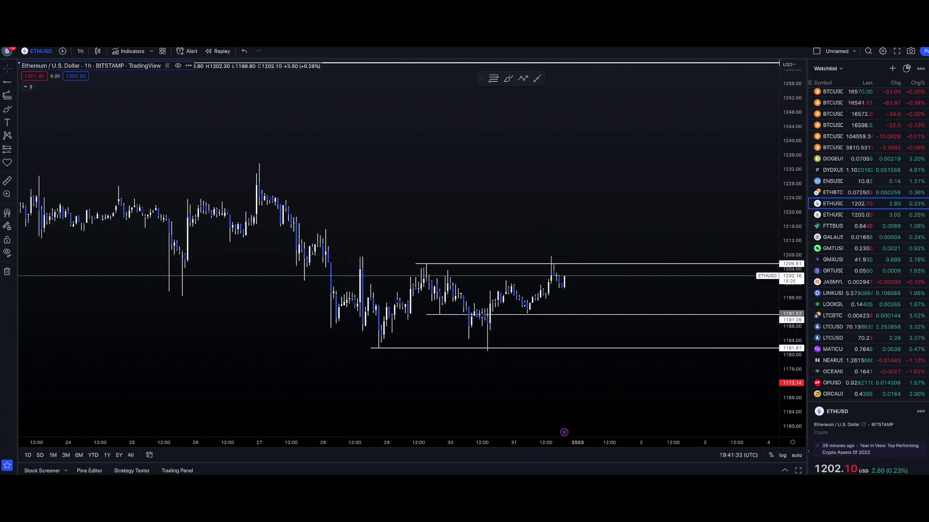
left_click(346, 256)
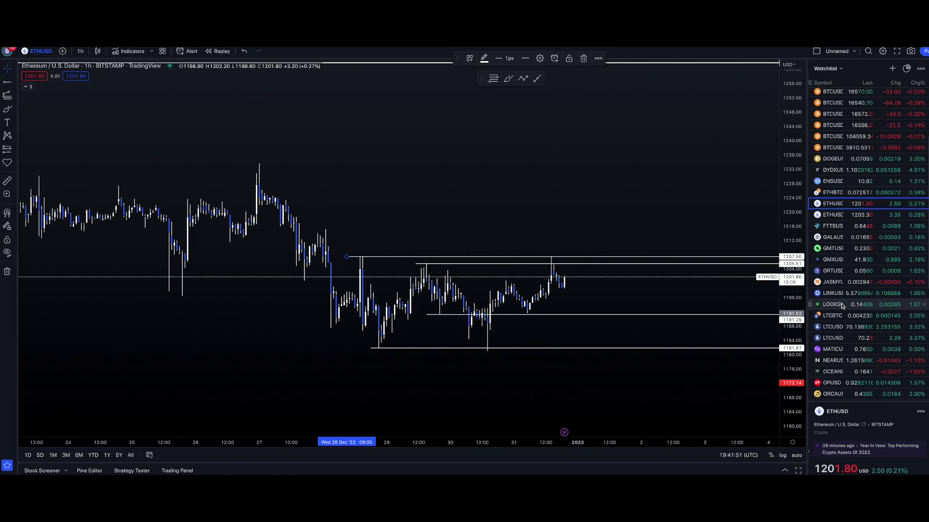
Step: Switch to the LOOKSUSDT perpetual contract on the 12 hours interval and bring December and early January into view
left_click(841, 305)
left_click(80, 51)
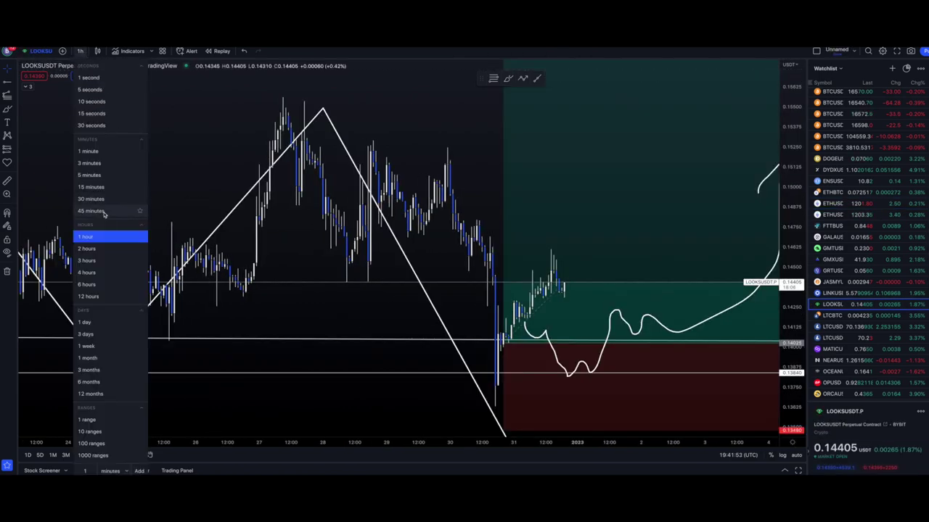
left_click(109, 296)
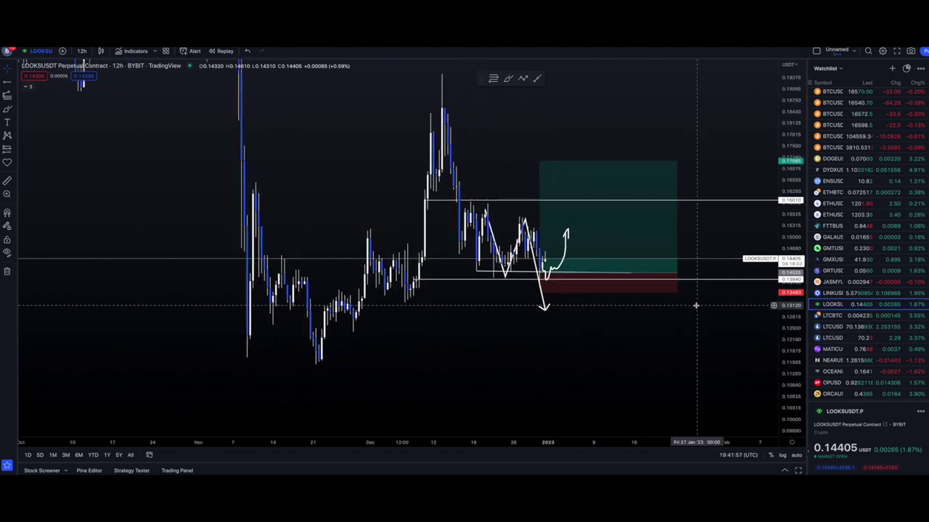
scroll(696, 305, "up", 4)
left_click_drag(454, 371, 583, 370)
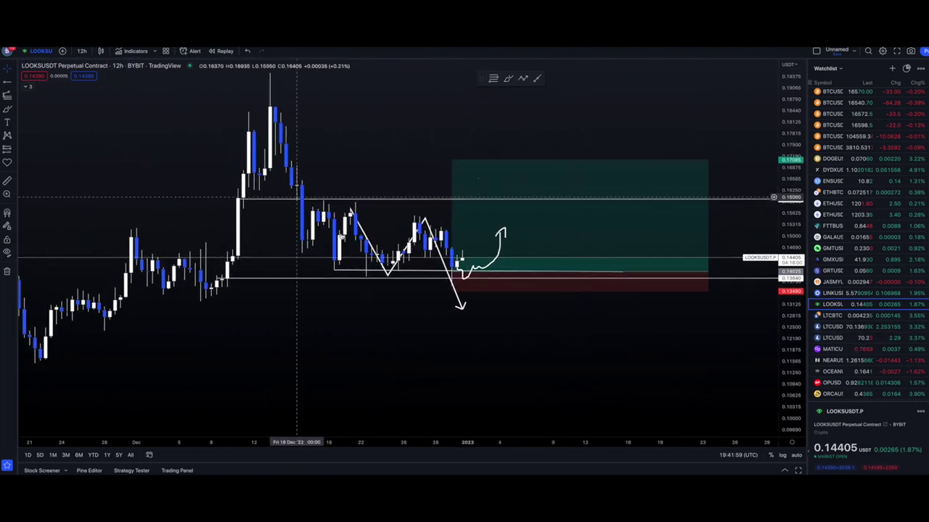
Step: Delete the zigzag arrow path running from about 22 December to below the long position's stop
left_click(370, 238)
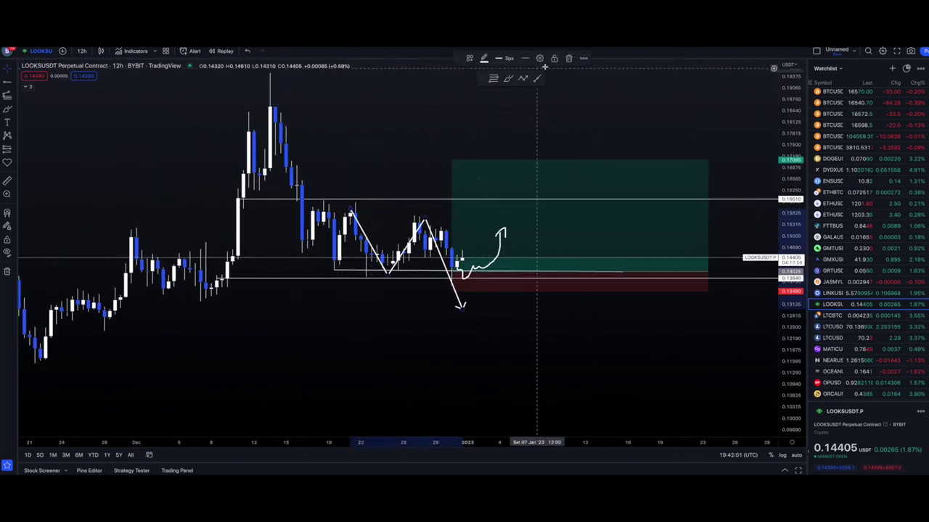
left_click(568, 58)
left_click(482, 264)
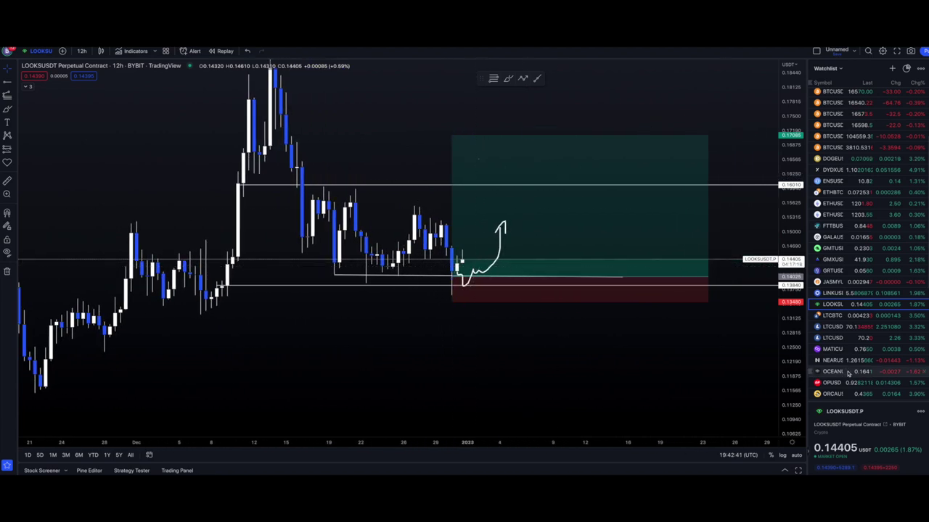
left_click_drag(775, 286, 775, 319)
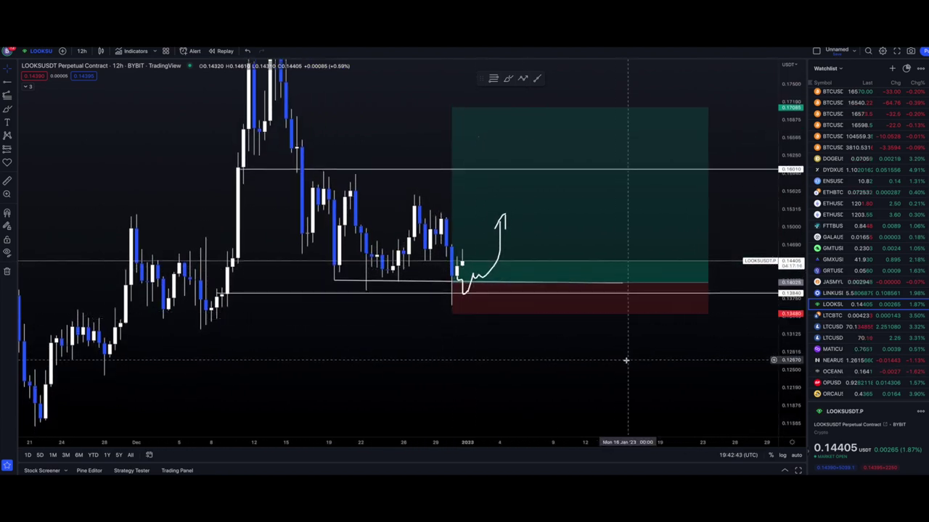
left_click_drag(626, 358, 531, 352)
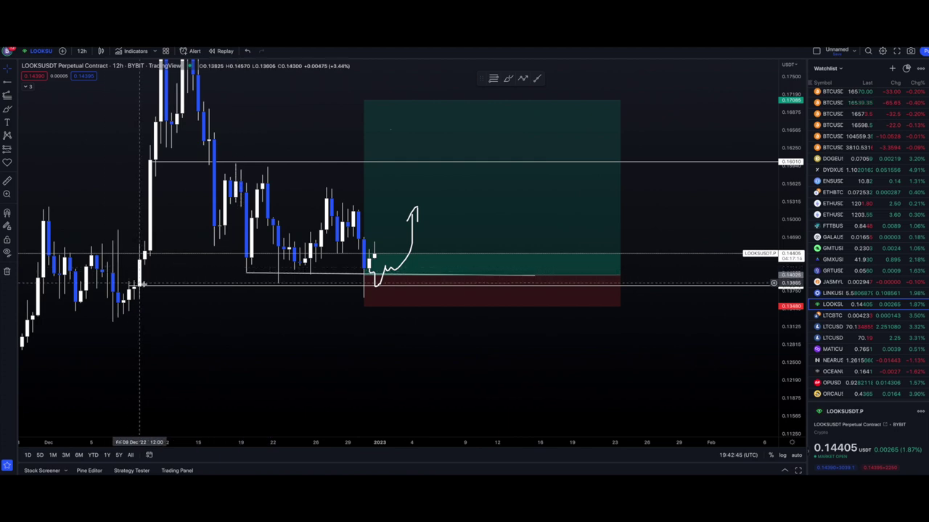
Step: Move the lower horizontal ray to start at 19 December at 0.13875 and brush an arc over the late-December swing high
left_click_drag(141, 285, 262, 282)
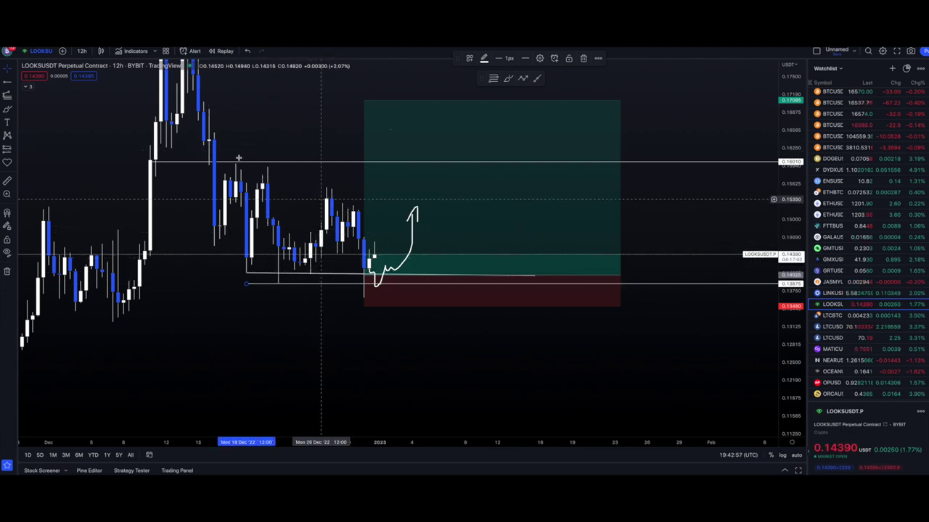
left_click(6, 110)
left_click_drag(317, 196, 353, 193)
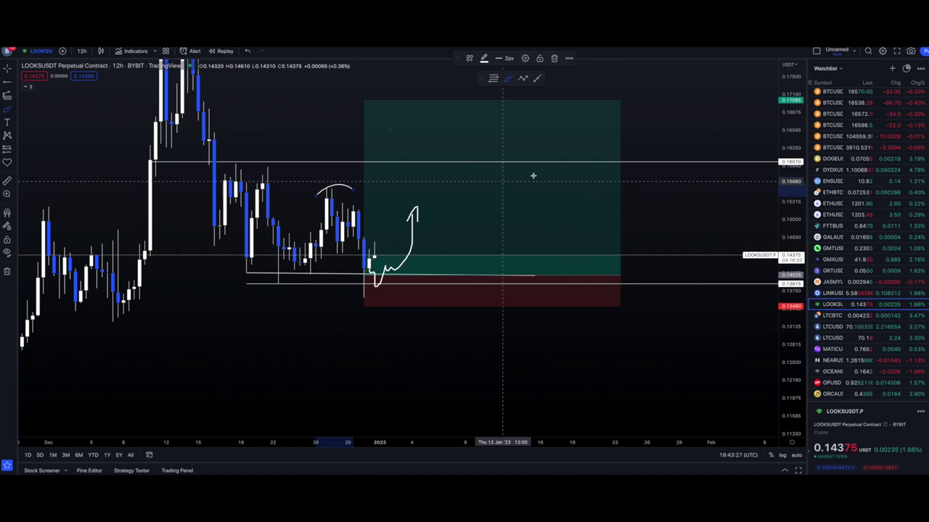
Step: Add a price range measurement from the long entry area at about 0.14055 up to the current price at about 0.14375
left_click(14, 149)
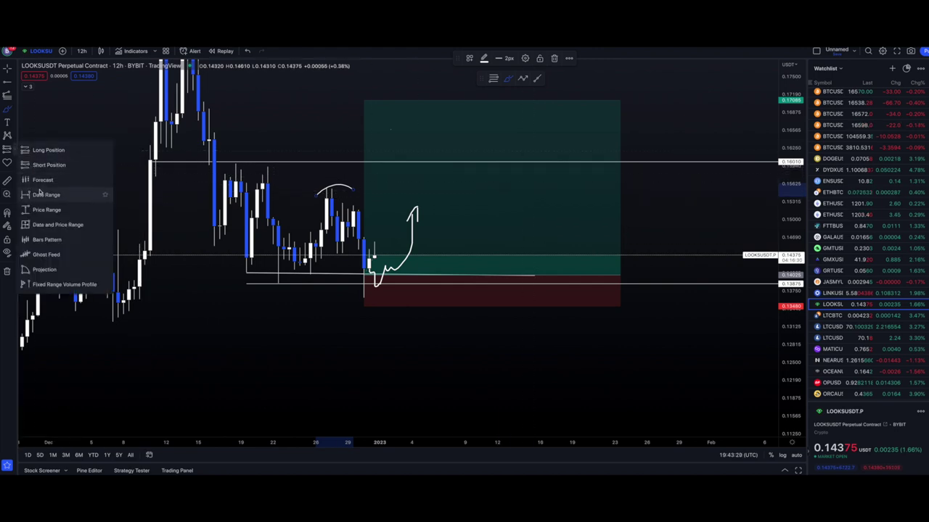
left_click(45, 210)
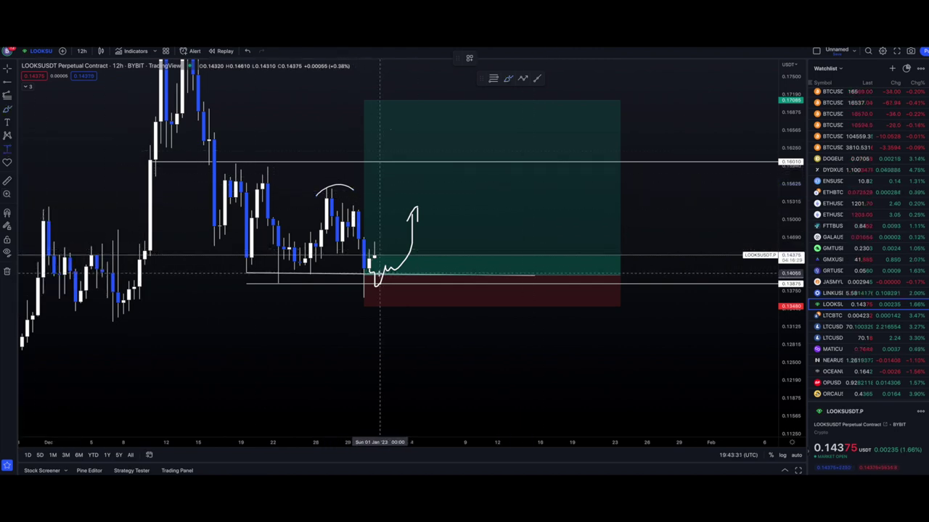
left_click(396, 256)
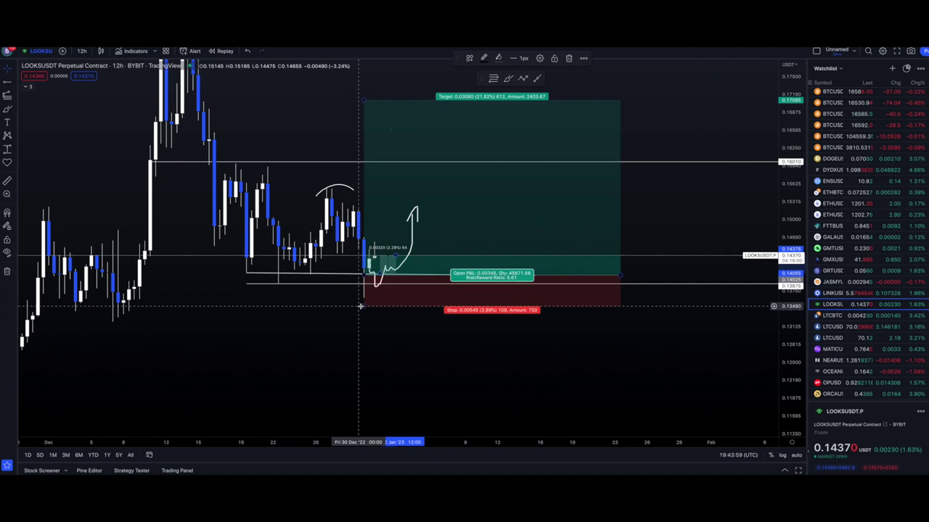
Step: Tighten the long position's stop to 0.13590 and lower its target to the upper horizontal ray at about 0.1602
left_click_drag(366, 305, 373, 299)
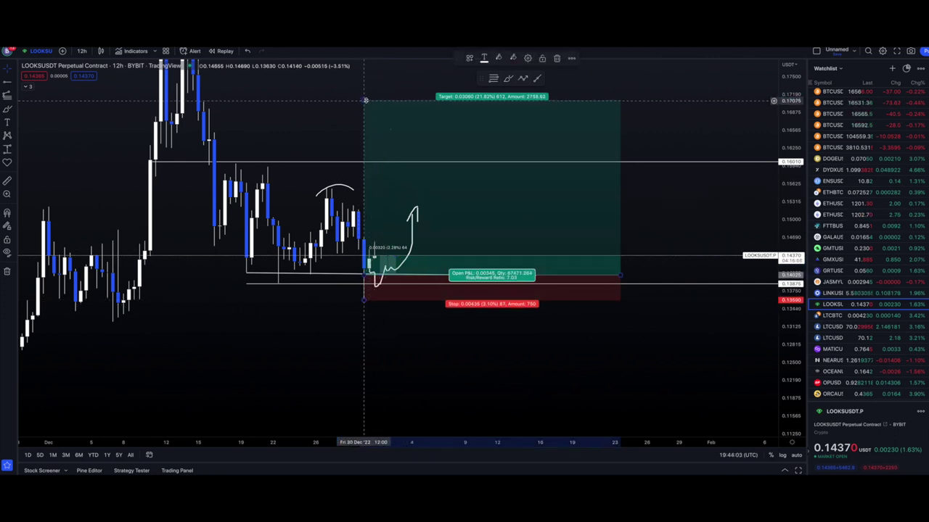
left_click_drag(363, 101, 386, 158)
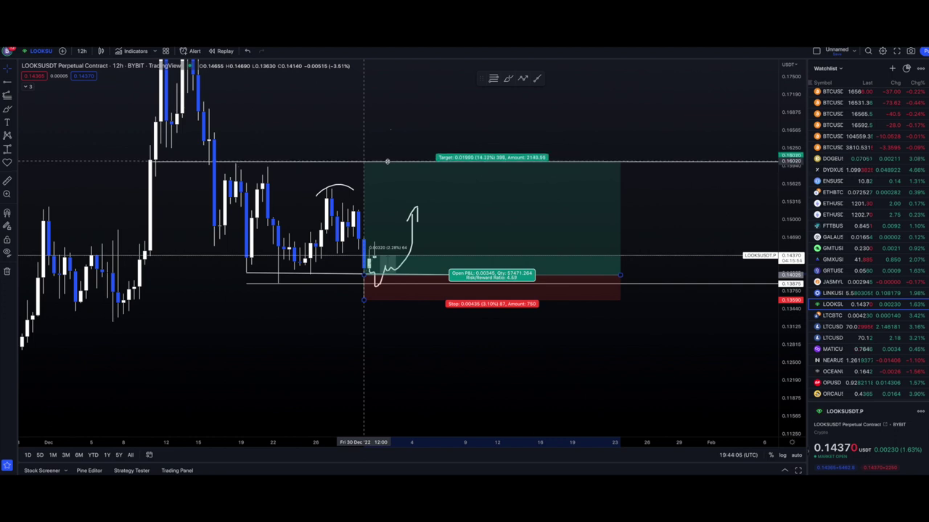